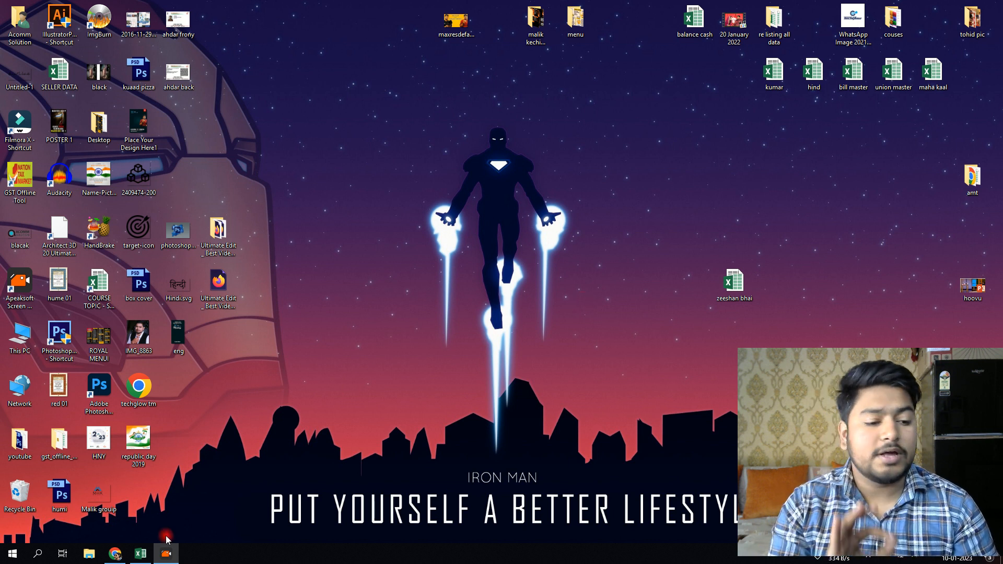
Switch to the Excel workbook and view the Sales Report sheet
left_click(141, 552)
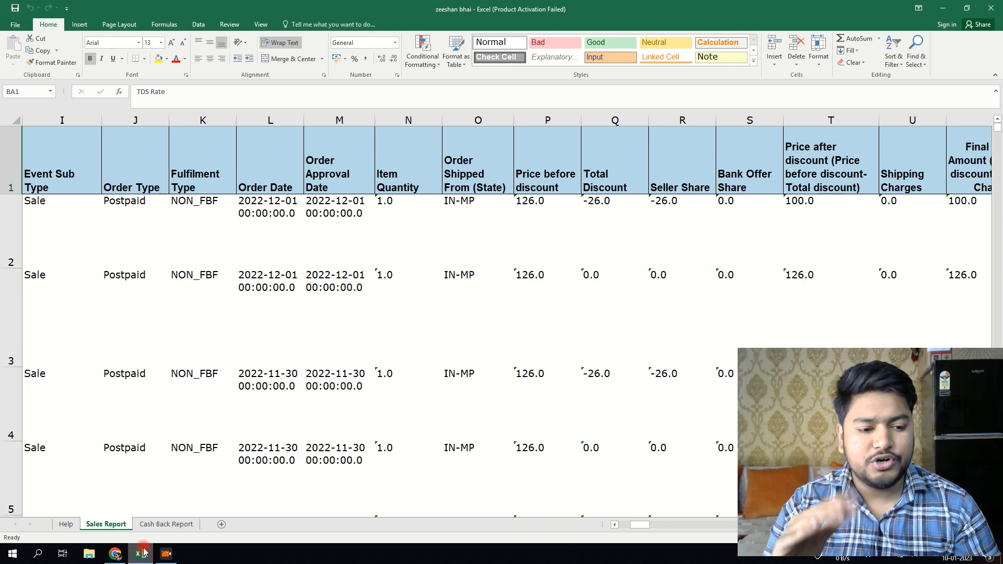
left_click_drag(735, 350, 805, 429)
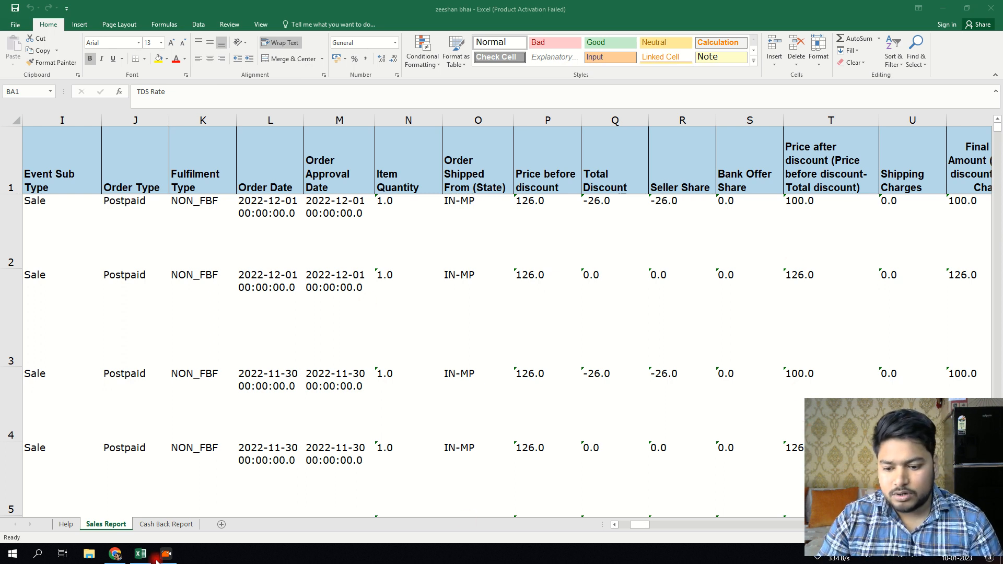
Switch to the Flipkart Seller Dashboard in Chrome and review the tax report types offered for a new report request
left_click(115, 554)
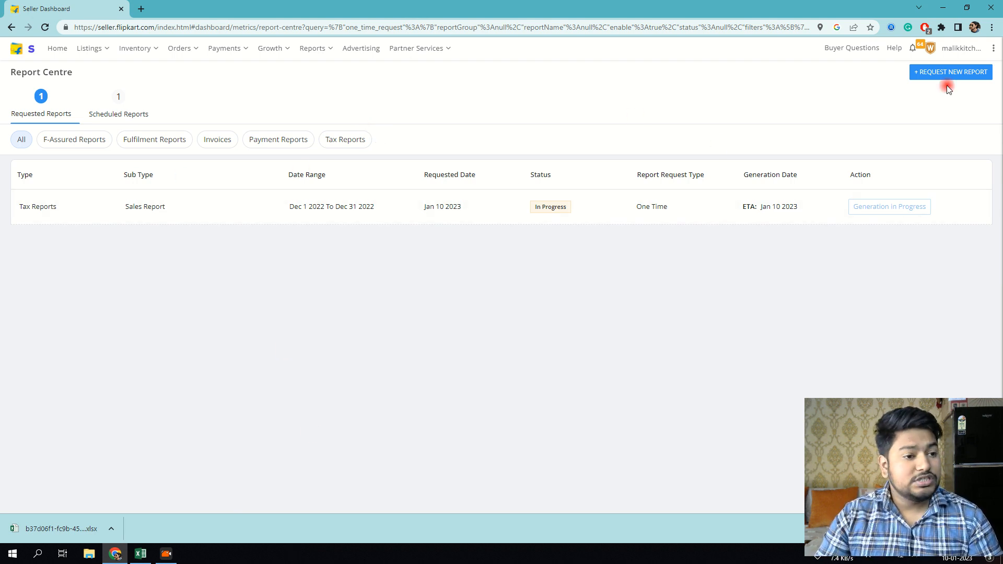
left_click(945, 72)
left_click(932, 105)
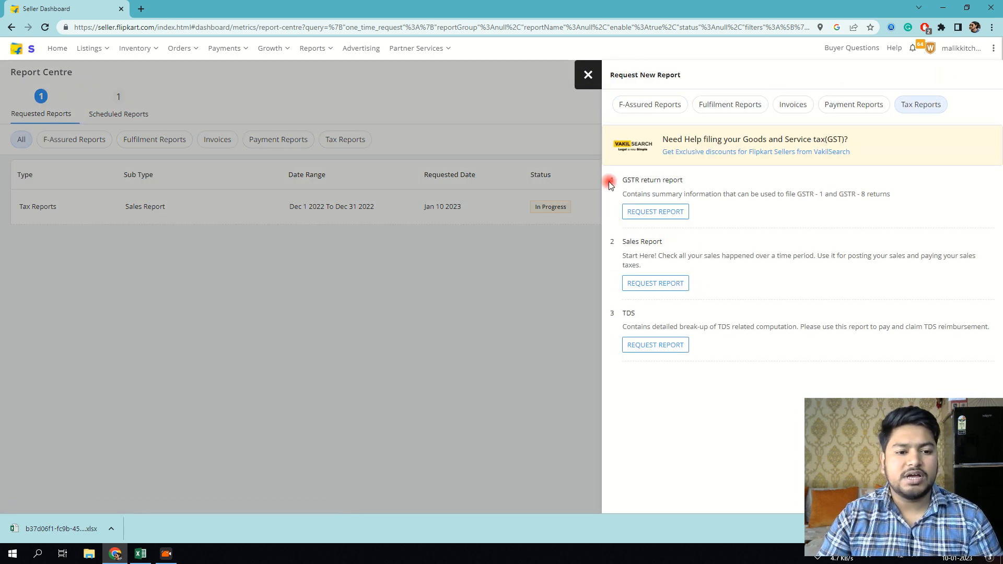
left_click(584, 82)
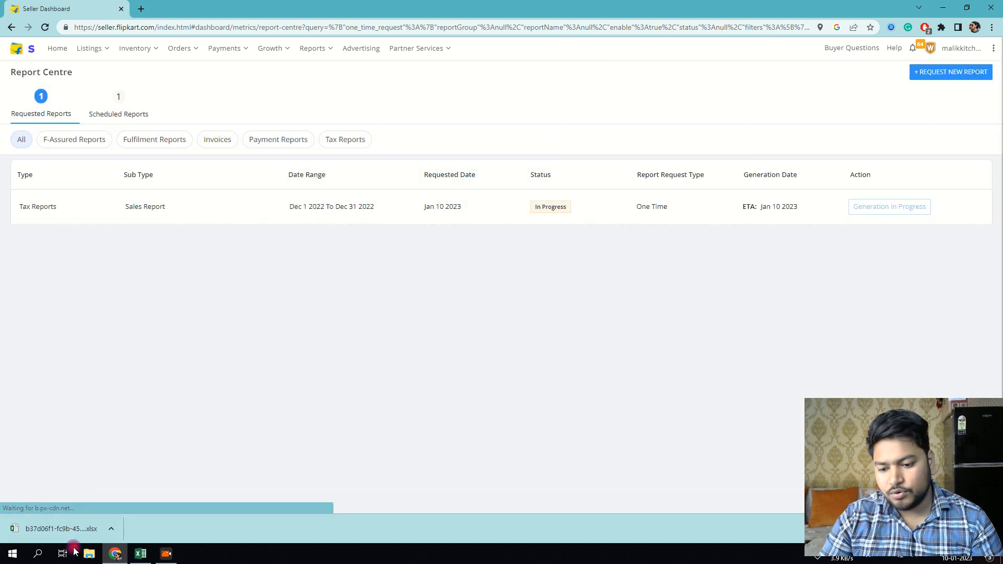
Return to the Excel workbook, view the Cash Back Report sheet and go back to the Sales Report sheet
left_click(943, 9)
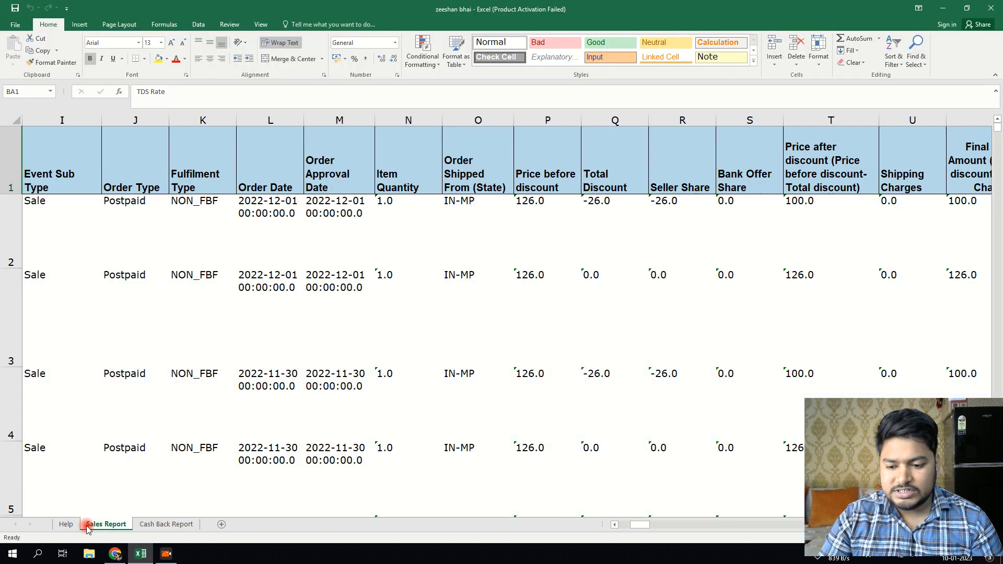
left_click(146, 523)
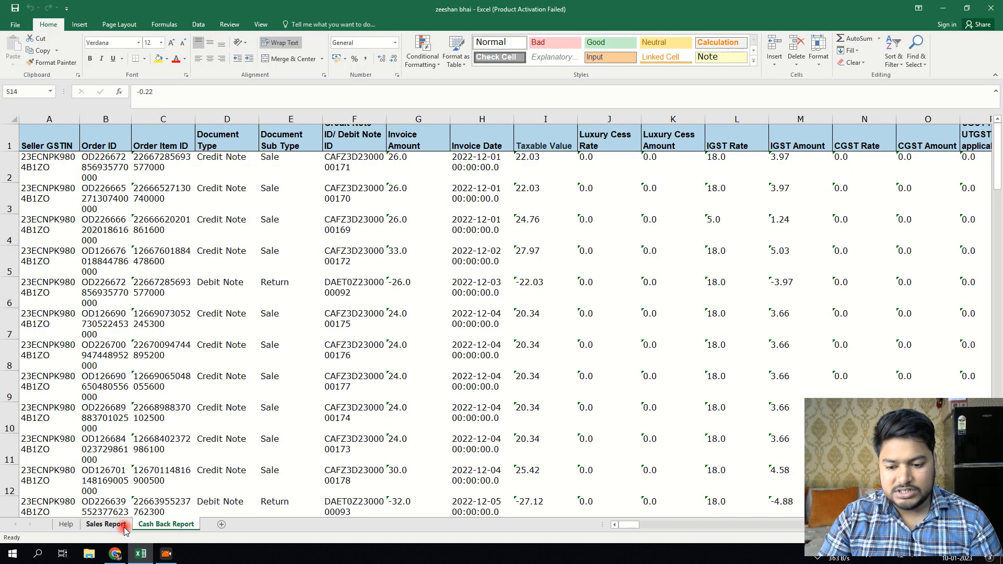
left_click(106, 523)
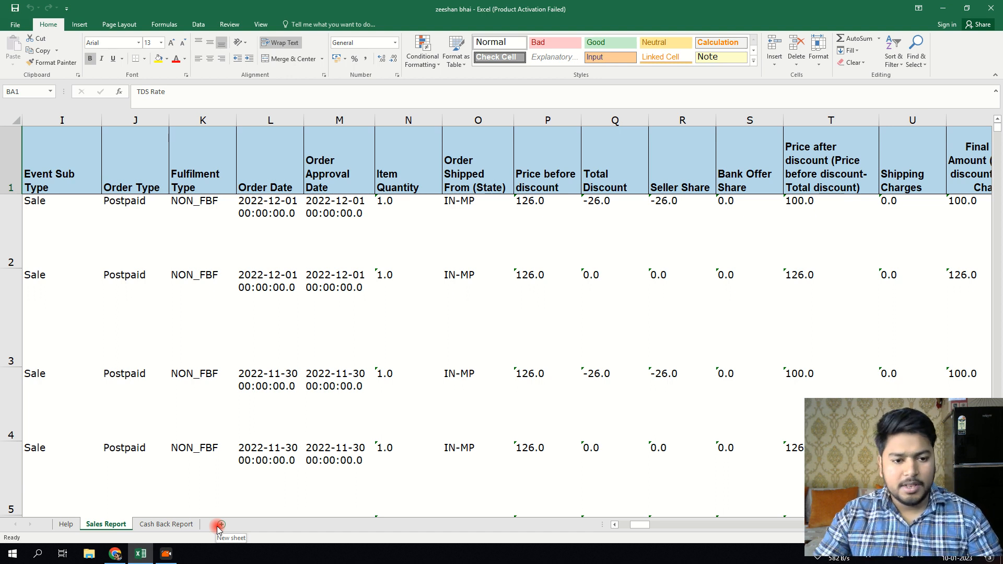
Copy the Customer's Delivery State column from the Sales Report sheet into column A of a new sheet
left_click(749, 162)
key("Right")
key("Right")
key("Right")
key("Right")
key("Right")
key("Right")
key("Right")
key("Right")
key("Right")
key("Right")
key("Right")
key("Right")
key("Right")
key("Right")
key("Right")
key("Right")
key("Right")
key("Right")
key("Right")
key("Right")
key("Right")
key("Right")
key("Right")
key("Right")
key("Right")
key("Right")
key("Right")
key("Right")
key("Right")
key("Right")
key("Right")
key("Right")
key("Right")
key("Right")
key("Right")
key("Right")
key("Right")
key("Right")
key("Right")
key("Right")
key("Left")
key("Left")
key("Left")
key("Left")
key("Left")
key("Left")
key("Left")
key("Left")
key("Left")
key("Left")
key("Left")
key("Left")
key("Left")
key("Left")
key("Left")
key("Left")
key("Left")
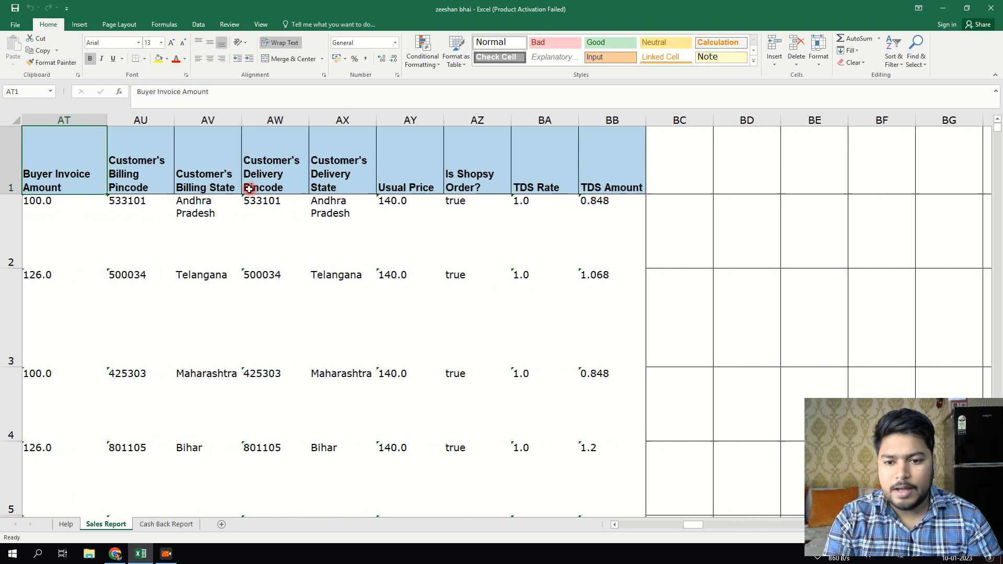
left_click(320, 204)
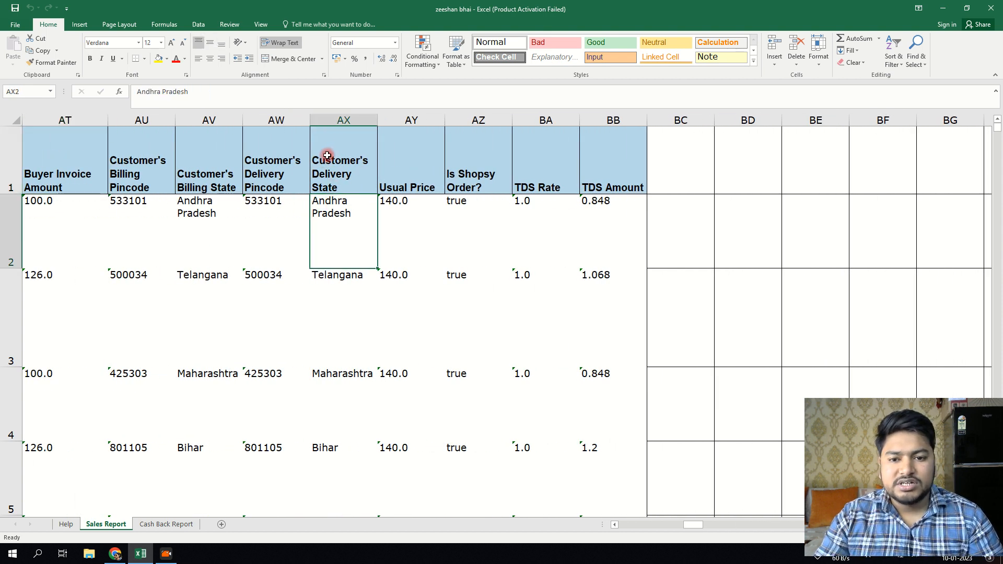
left_click(341, 123)
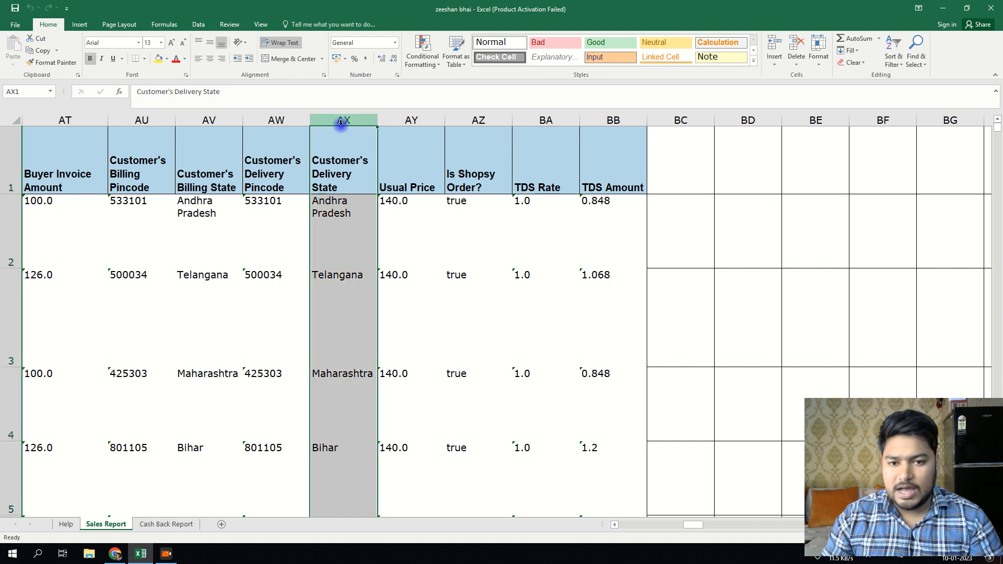
key("ctrl+c")
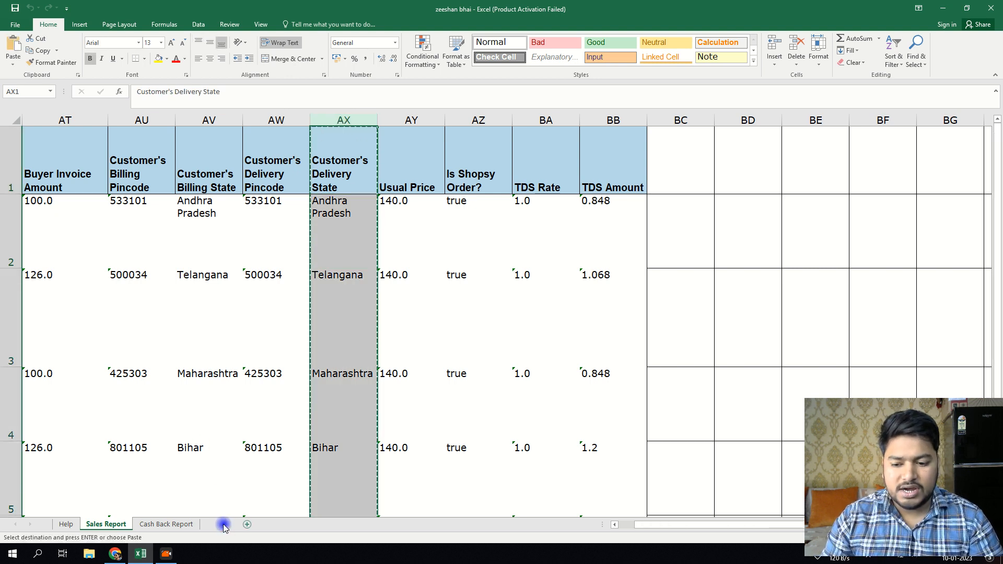
left_click(224, 524)
key("ctrl+v")
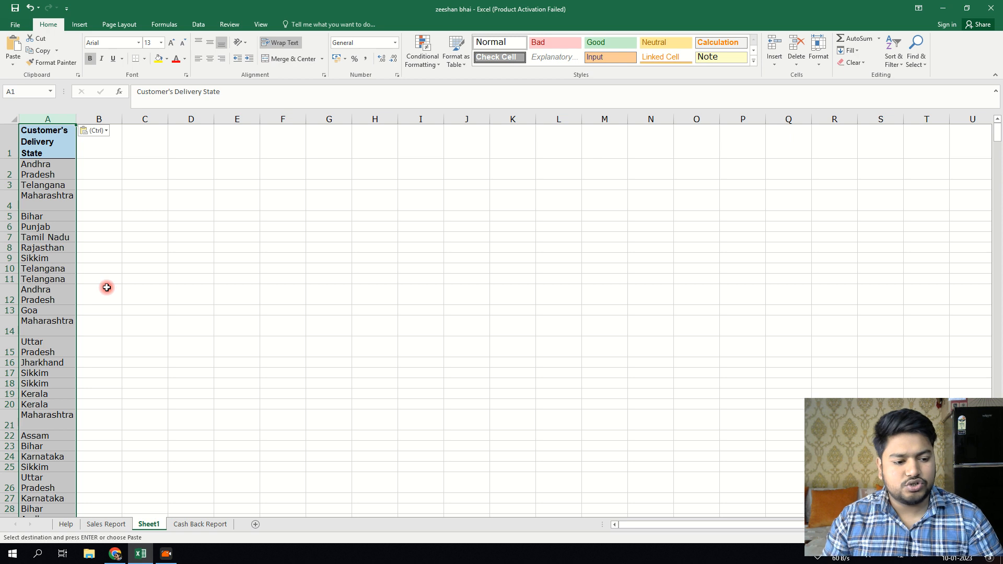
left_click(115, 554)
left_click(140, 554)
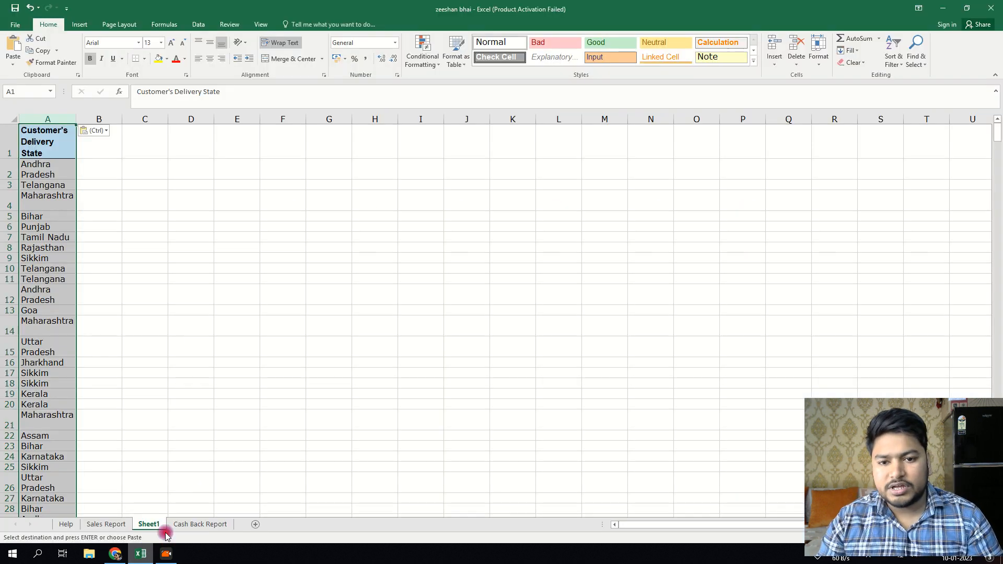
Copy the Sales Report's Taxable Value (Final Invoice Amount -Taxes) column into column B of Sheet1 and widen column A to fit the state names
left_click(106, 524)
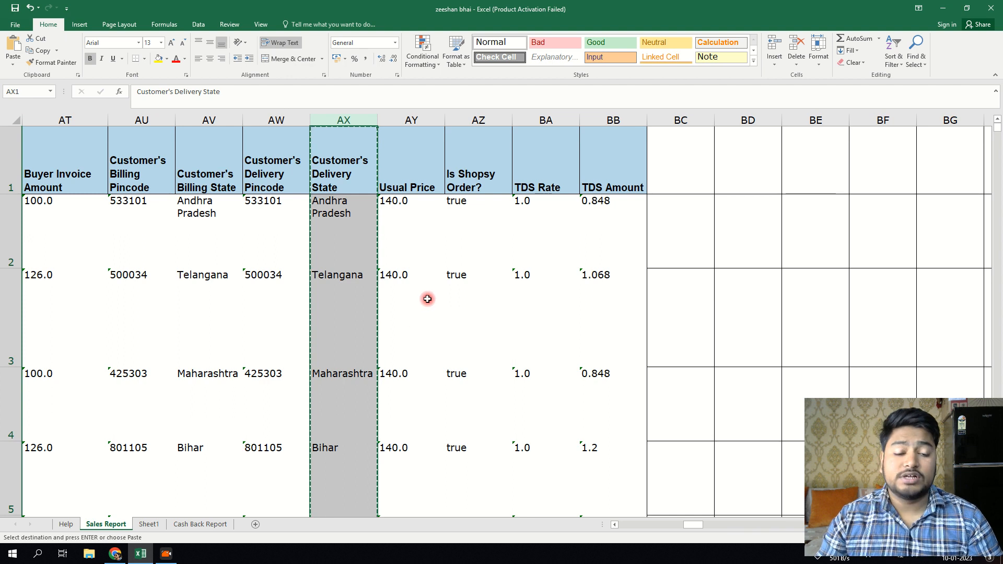
key("Left")
key("Left")
key("Left")
key("Left")
key("Left")
key("Left")
key("Left")
key("Left")
key("Left")
key("Left")
key("Left")
key("Left")
key("Left")
key("Left")
key("Left")
key("Left")
key("Left")
key("Left")
key("Left")
key("Left")
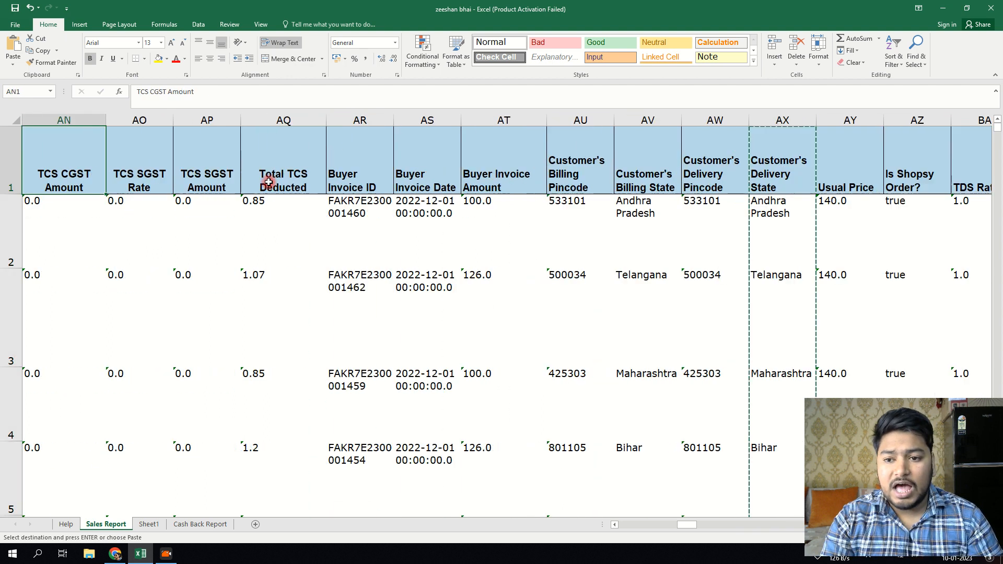
key("Left")
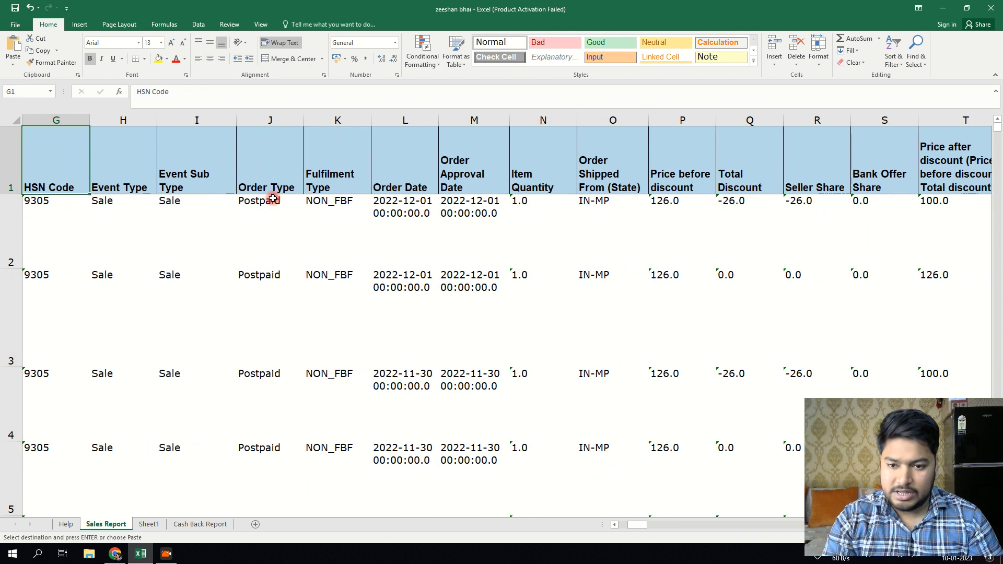
key("Right")
key("Right")
key("Right")
key("Right")
key("Right")
key("Right")
key("Right")
key("Right")
key("Right")
key("Right")
key("Right")
key("Right")
key("Right")
key("Right")
key("Right")
key("Right")
key("Right")
key("Right")
key("Right")
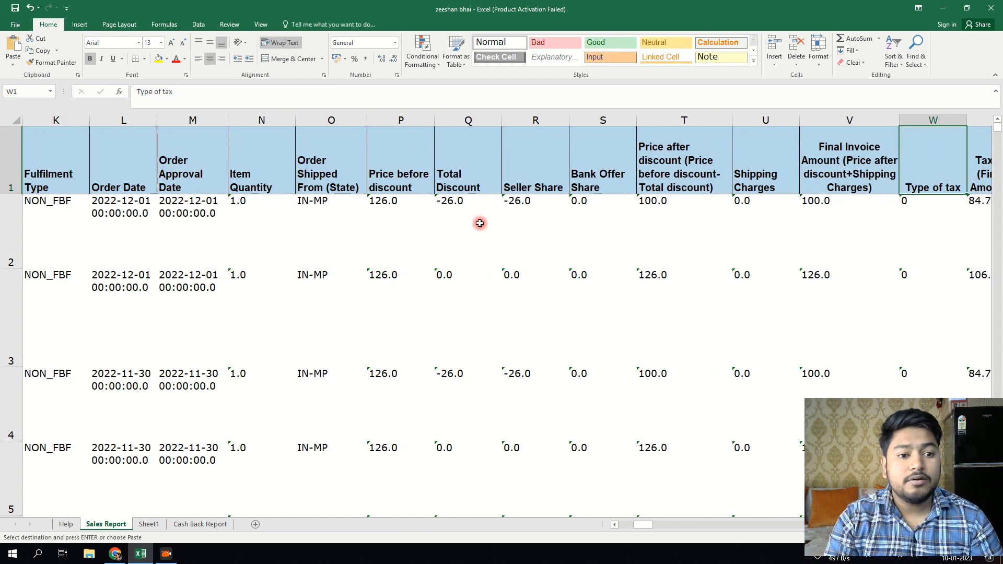
left_click(749, 154)
key("Right")
key("Right")
left_click(710, 166)
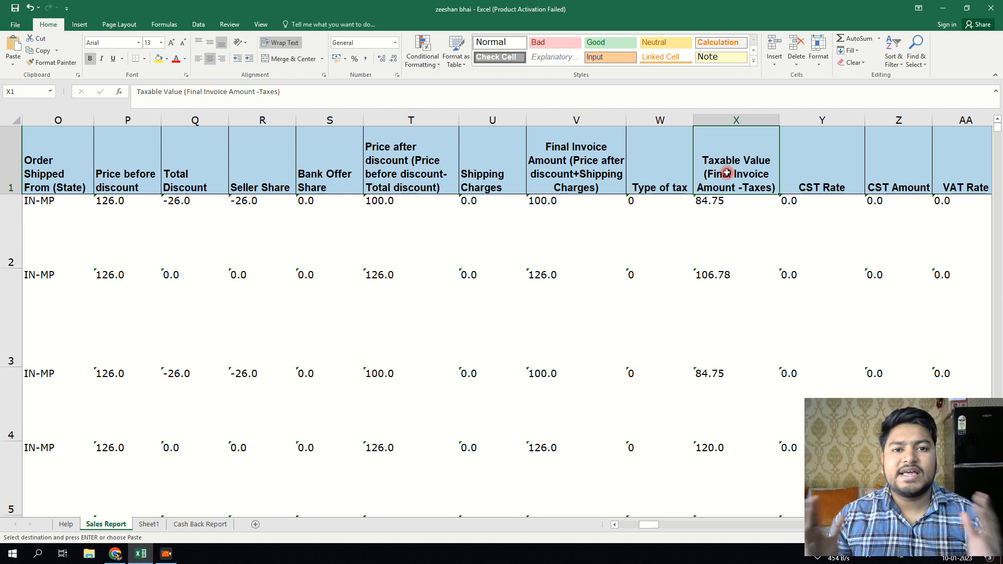
left_click(729, 120)
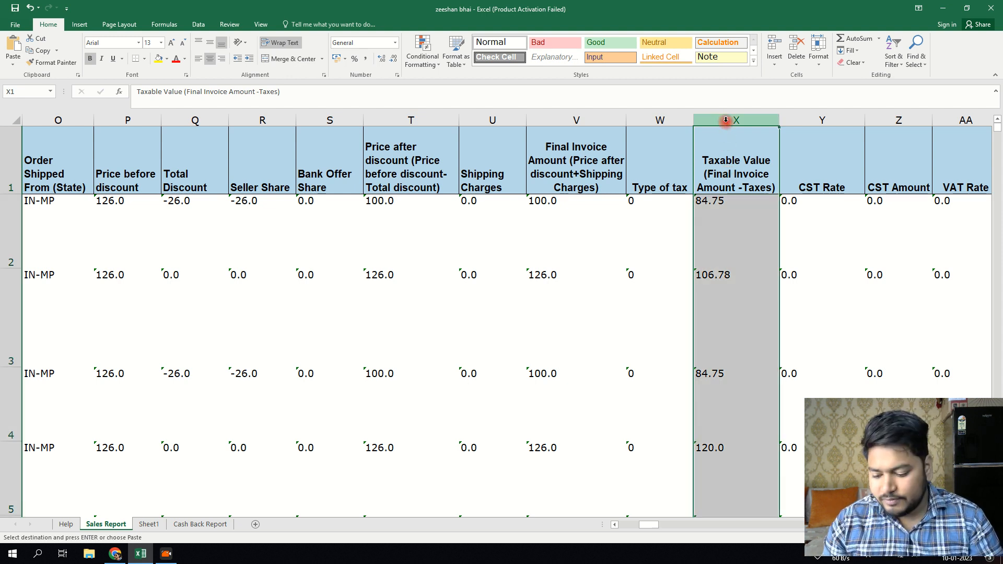
key("ctrl+c")
left_click(201, 523)
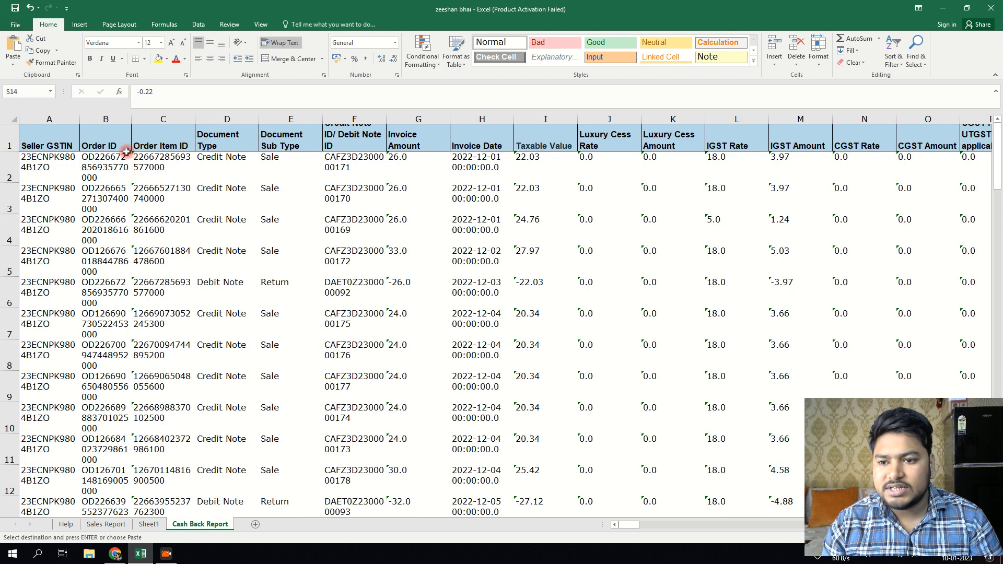
left_click(149, 524)
left_click(105, 135)
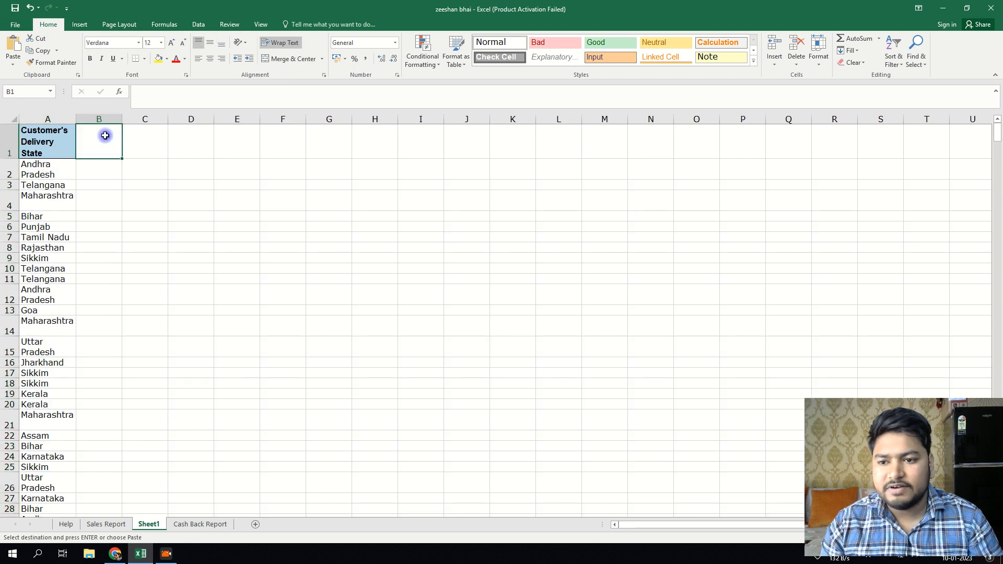
key("ctrl+v")
left_click_drag(76, 119, 111, 121)
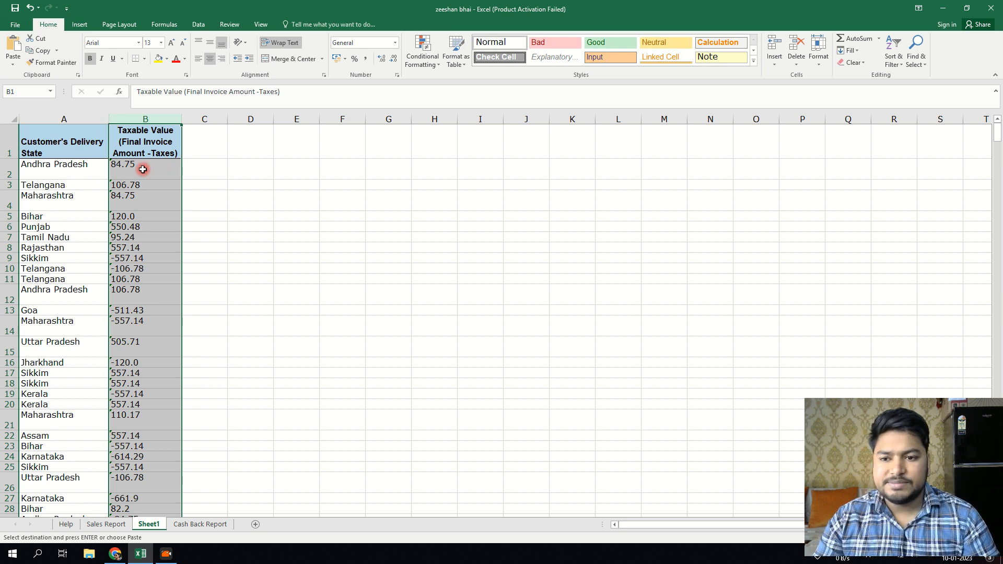
left_click(45, 163)
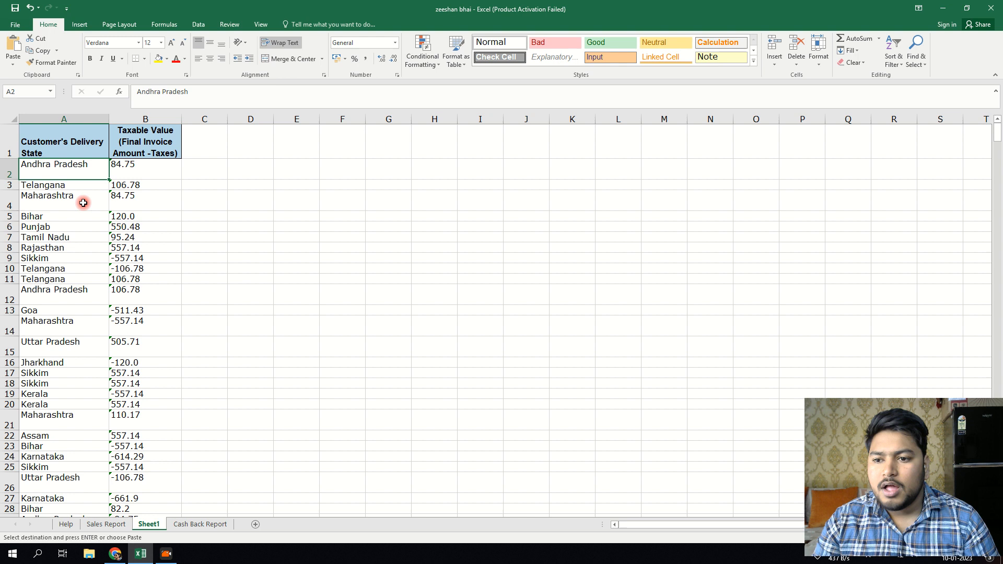
mouse_move(107, 559)
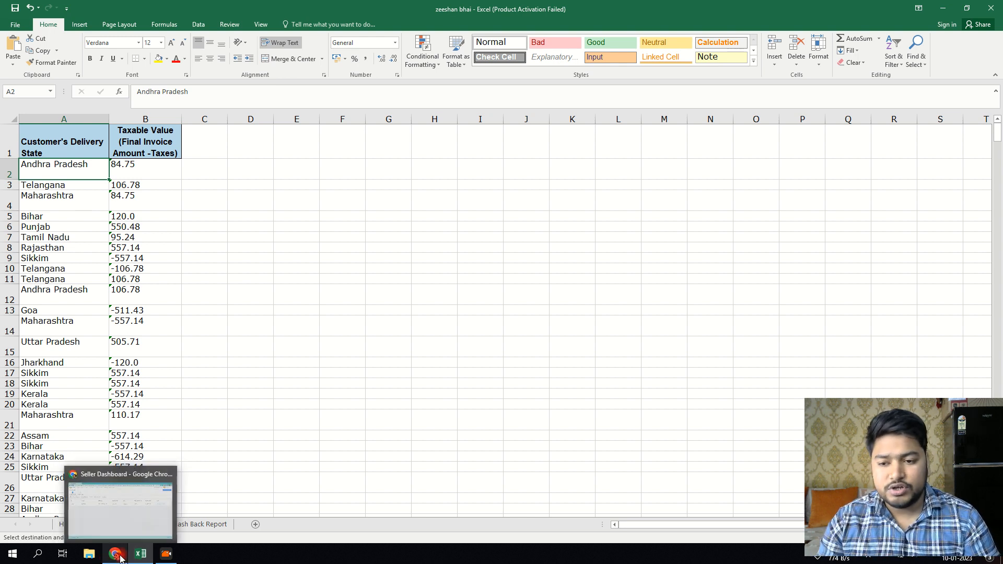
left_click(120, 559)
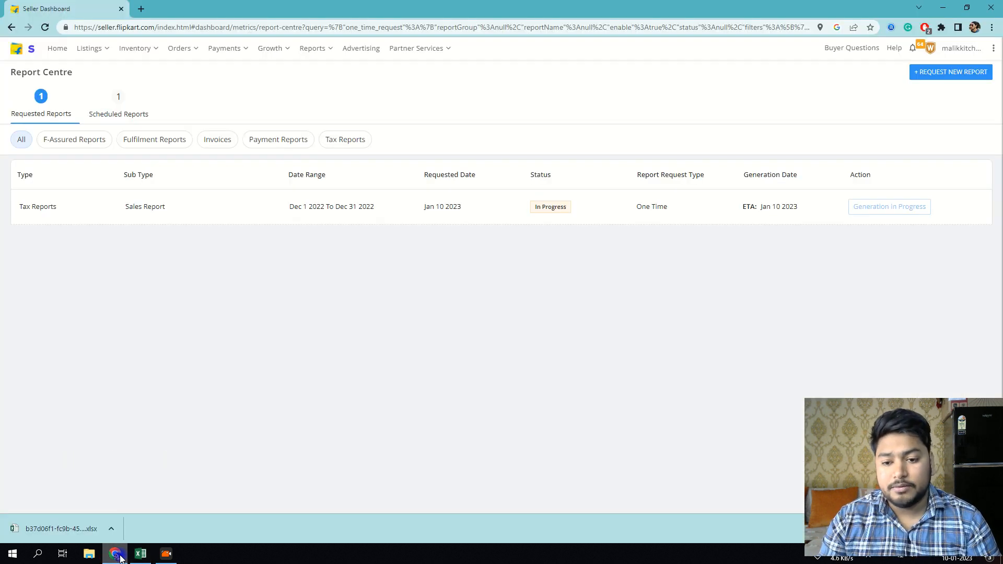
left_click(141, 558)
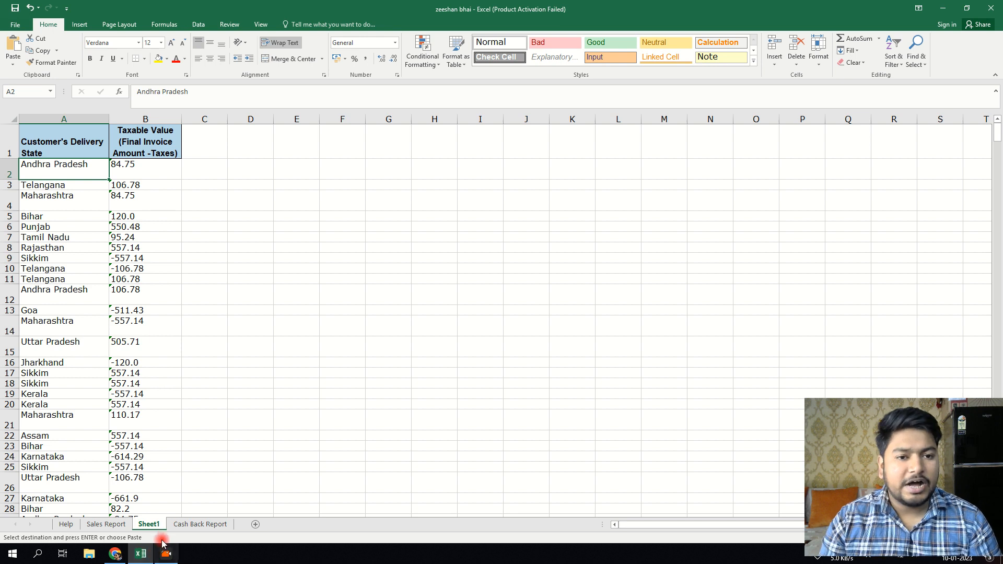
Look through the Sales Report sheet's header row for the IGST, CGST and SGST rate and amount columns
left_click(108, 524)
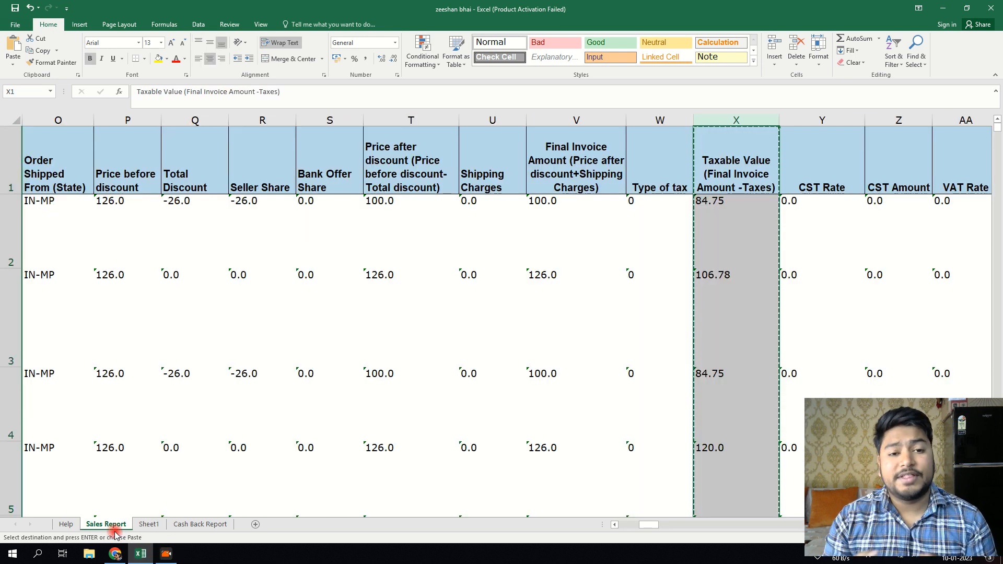
left_click(271, 185)
key("Left")
key("Left")
key("Left")
key("Left")
key("Left")
key("Left")
key("Left")
key("Left")
key("Left")
key("Left")
key("Left")
key("Left")
key("Left")
key("Left")
key("Left")
key("Left")
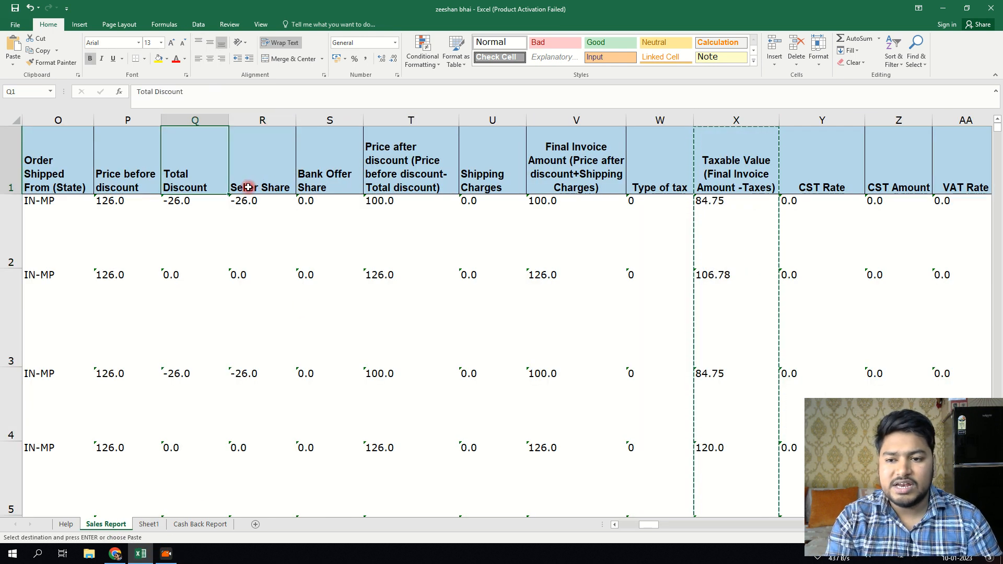
key("Right")
key("Right")
key("Right")
key("Right")
key("Right")
key("Right")
key("Right")
key("Right")
key("Right")
key("Right")
key("Right")
key("Right")
key("Right")
key("Right")
key("Right")
key("Right")
key("Right")
key("Right")
key("Right")
key("Right")
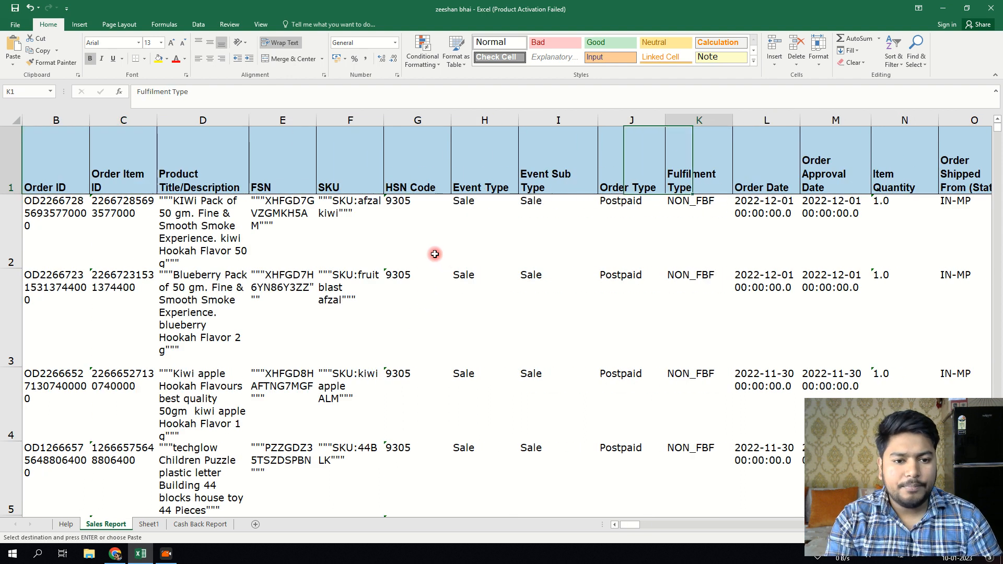
key("Right")
key("Right")
key("Right")
key("Right")
key("Right")
key("Right")
key("Right")
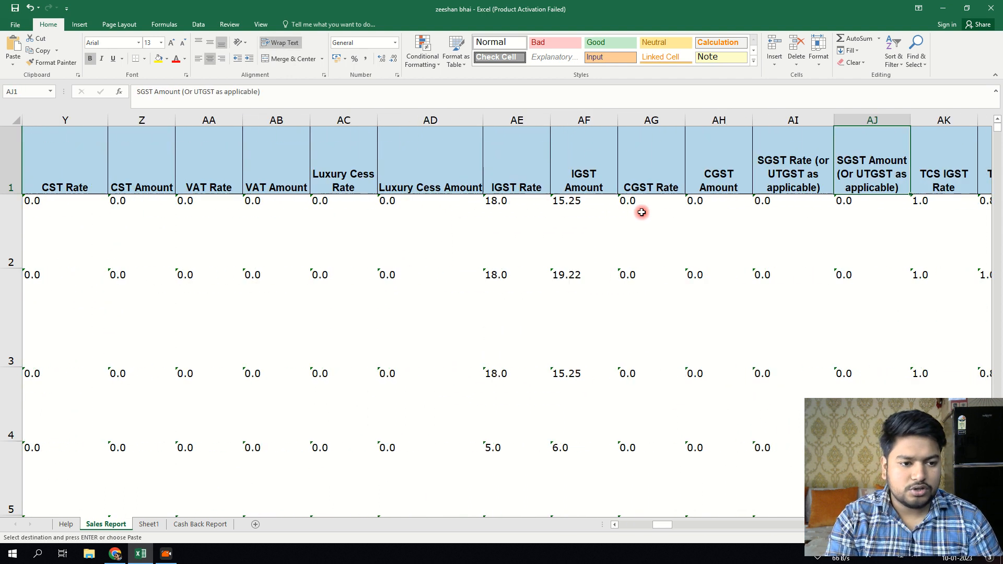
left_click(512, 177)
left_click(474, 180)
left_click(515, 175)
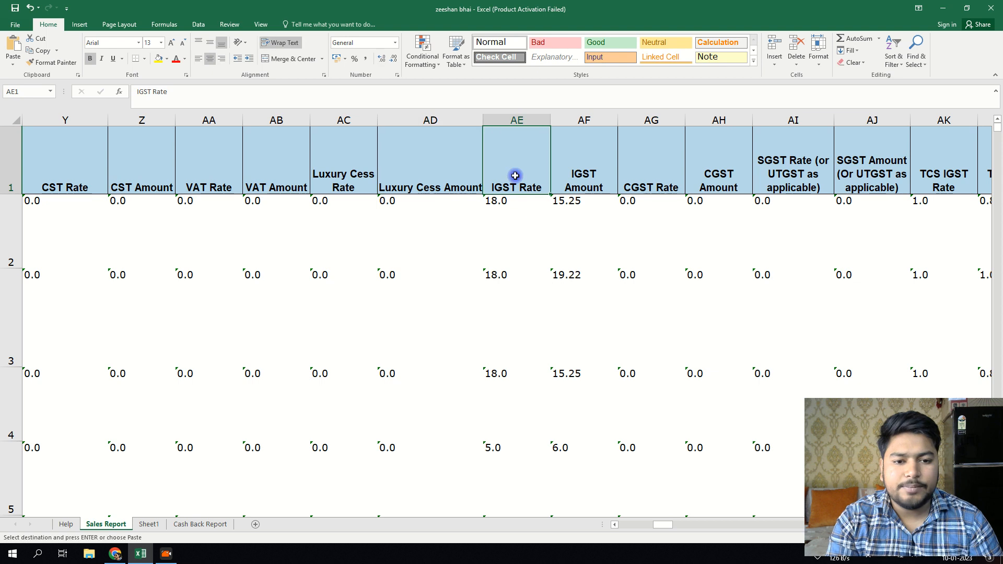
left_click(631, 177)
left_click(761, 182)
key("Right")
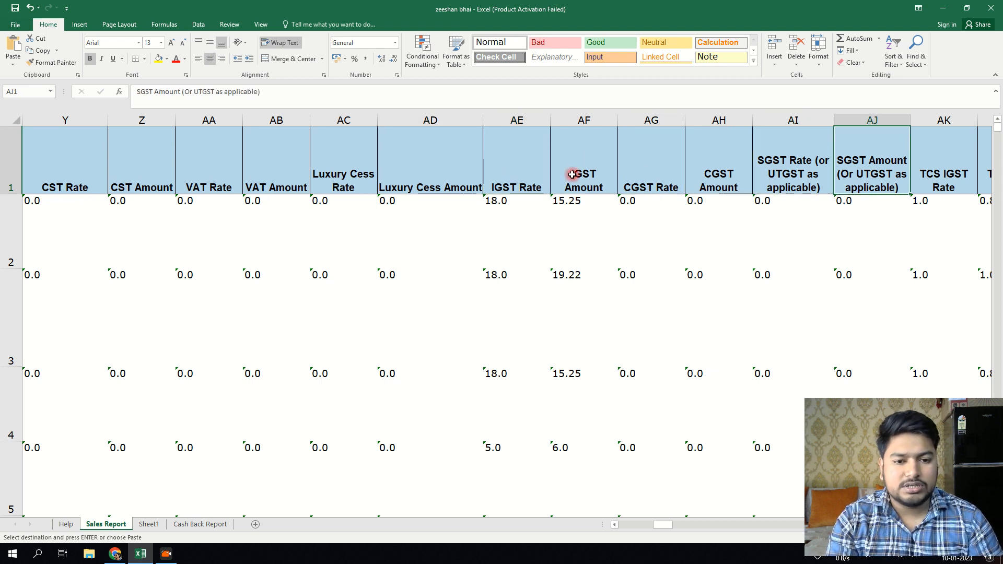
left_click(523, 164)
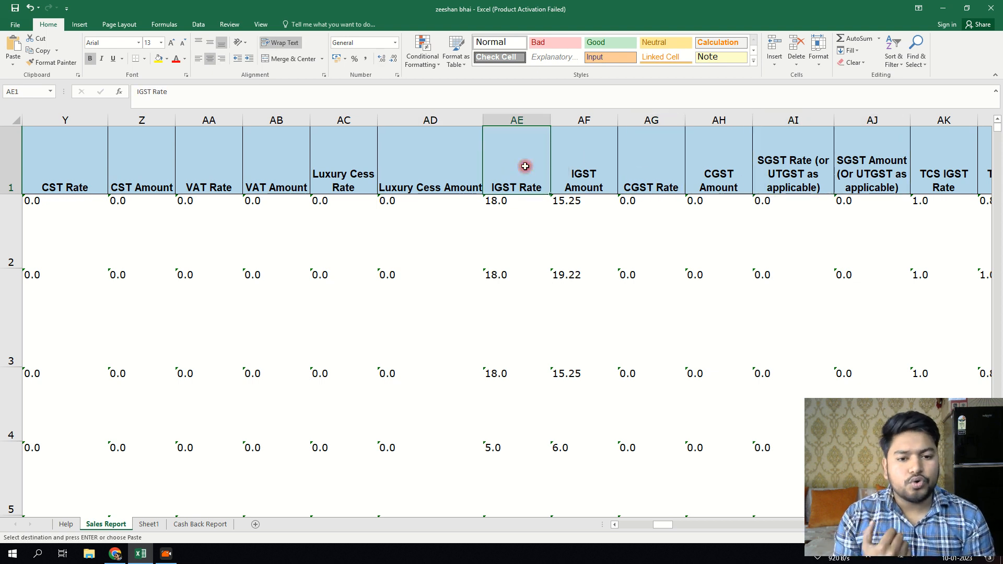
Copy the Sales Report's IGST, CGST and SGST rate and amount columns (AE to AJ) into Sheet1 starting at column C
left_click(531, 120)
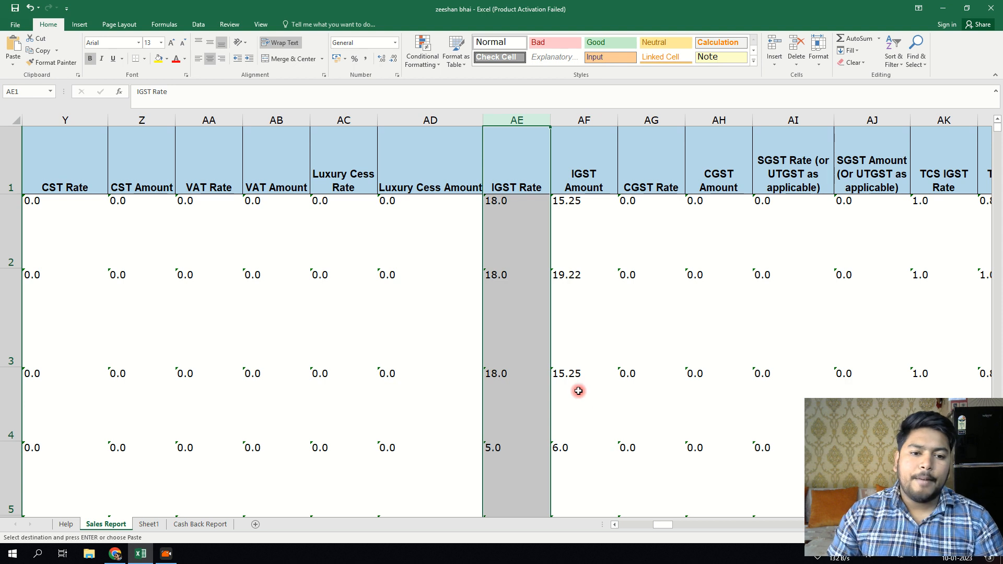
left_click(583, 120, "ctrl")
left_click(650, 120, "ctrl")
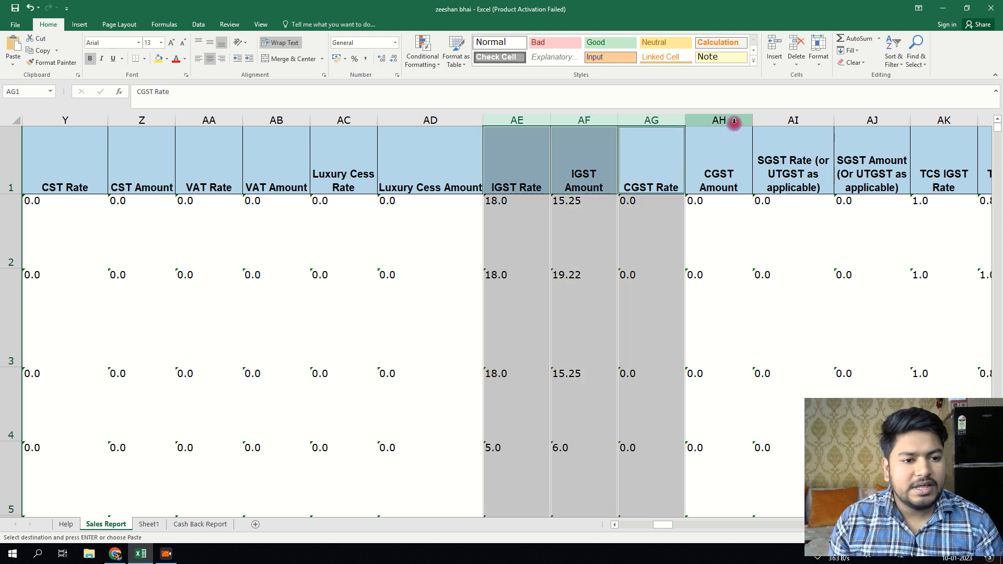
left_click(719, 120, "ctrl")
left_click(793, 120, "ctrl")
left_click(855, 120, "ctrl")
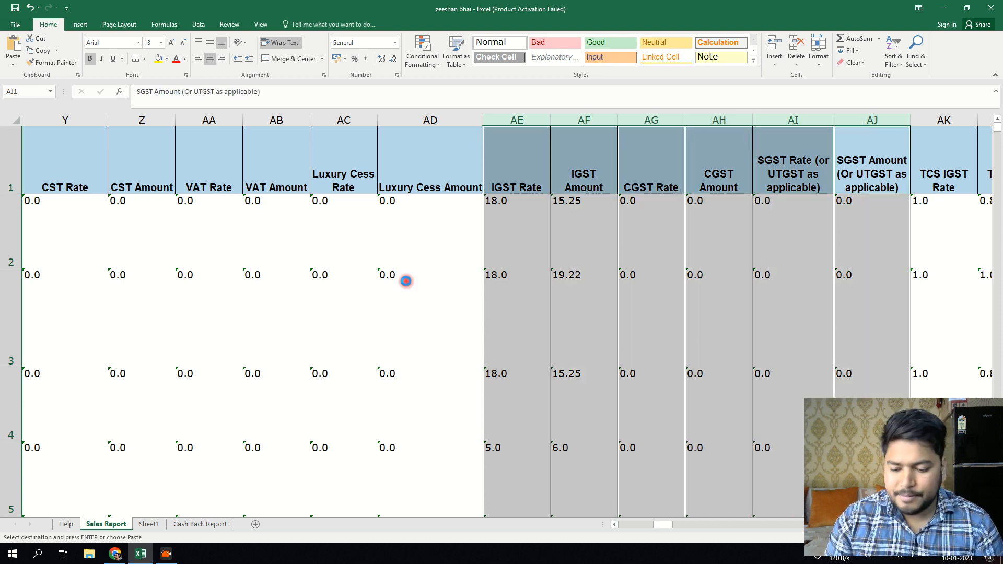
key("ctrl+c")
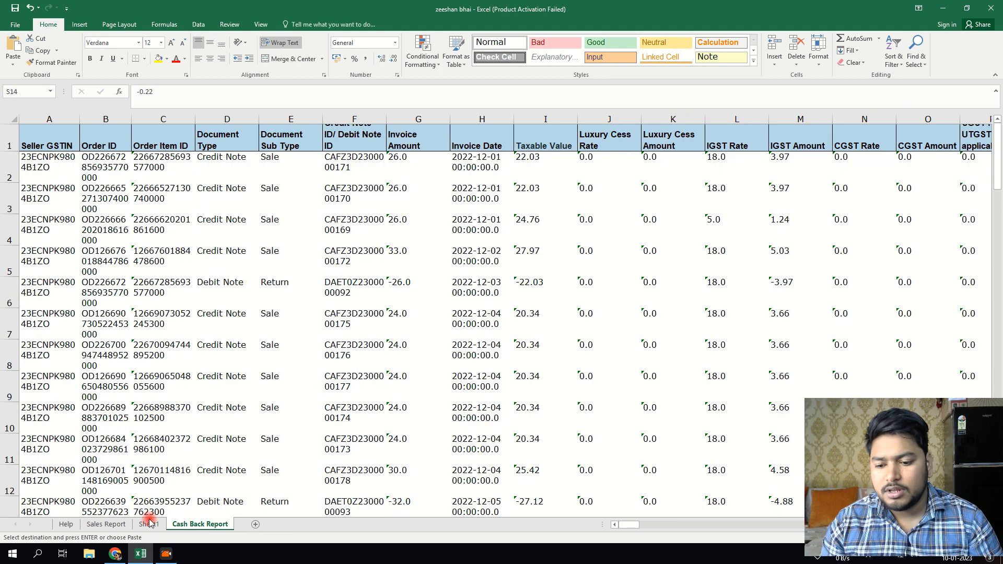
left_click(149, 524)
left_click(215, 131)
key("ctrl+v")
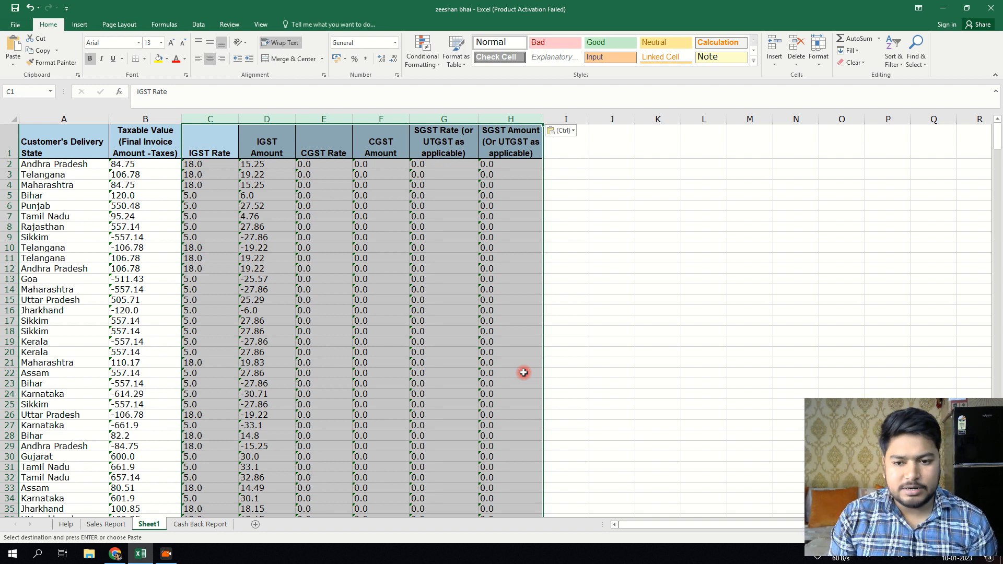
left_click(476, 258)
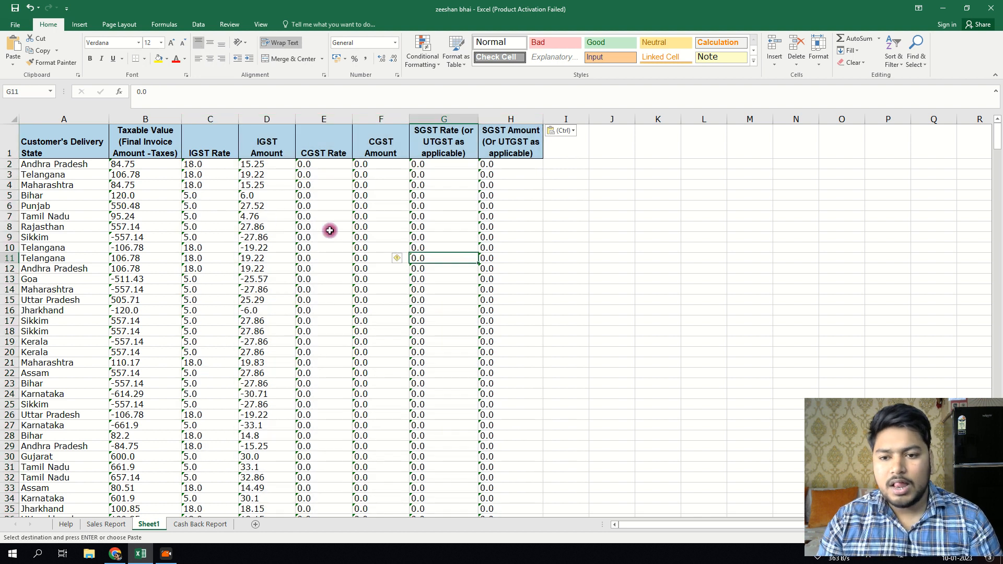
Convert the text-stored values in Sheet1's columns B to H, from row 2 to the last data row, to numbers
left_click(142, 165)
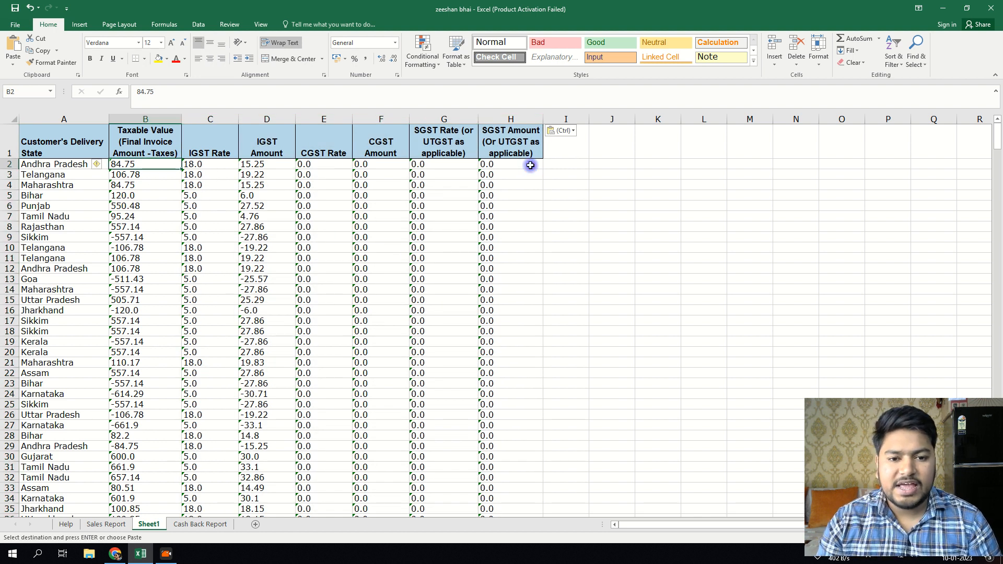
left_click_drag(531, 164, 166, 164)
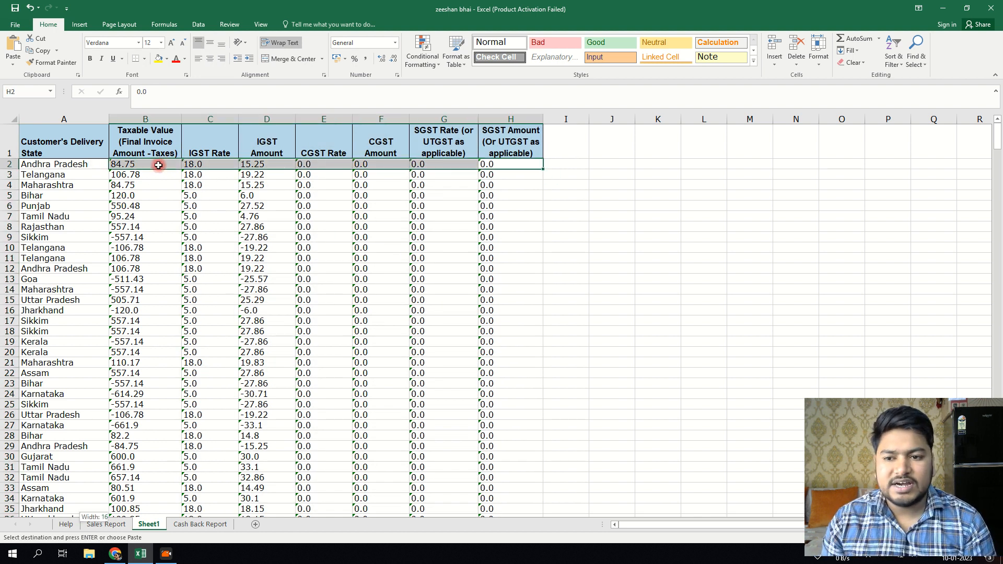
key("ctrl+shift+Down")
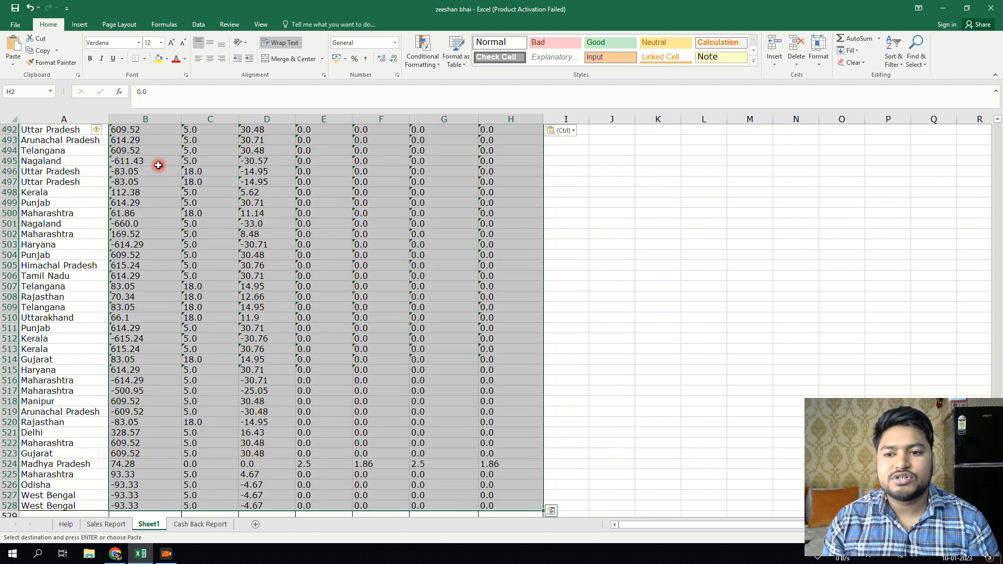
left_click(100, 131)
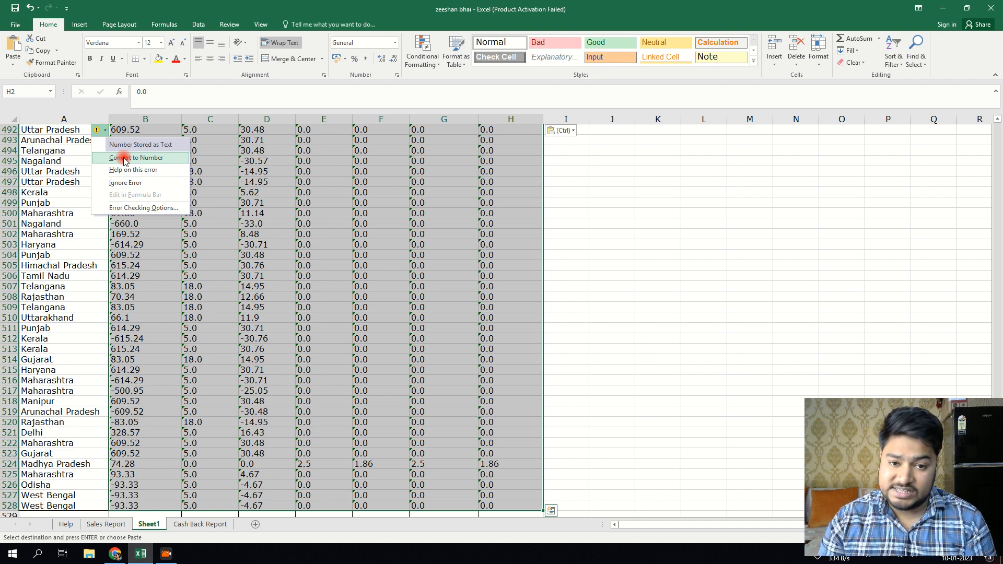
left_click(125, 158)
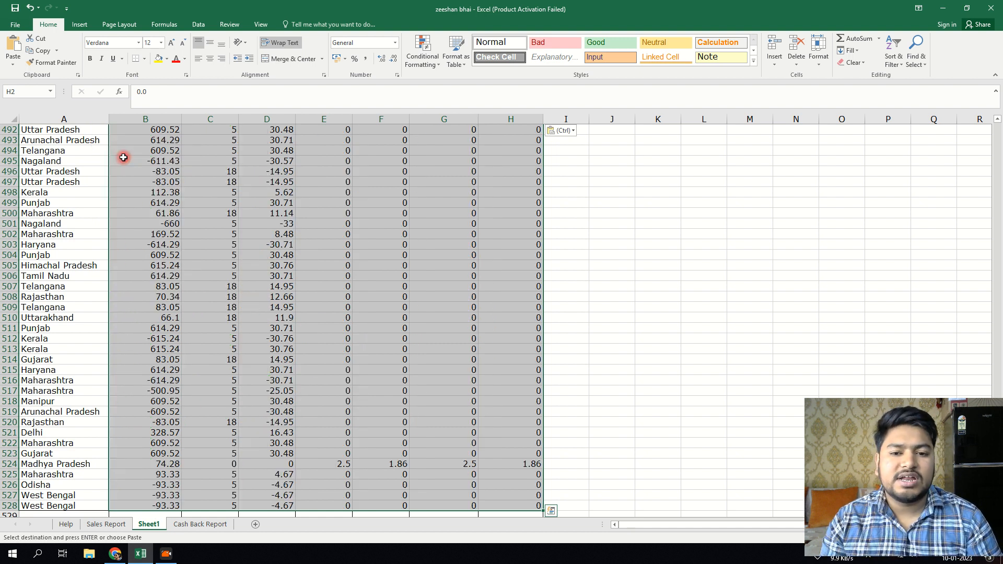
Insert a PivotTable on a new worksheet from the whole Sheet1 data range A1:H528
scroll(189, 217, "up", 7)
scroll(189, 218, "up", 20)
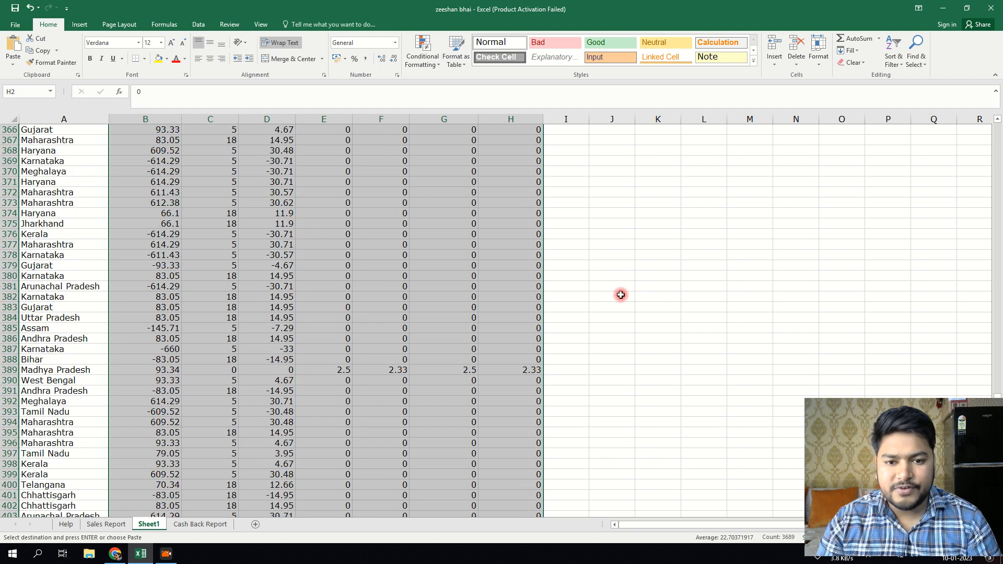
scroll(571, 288, "up", 20)
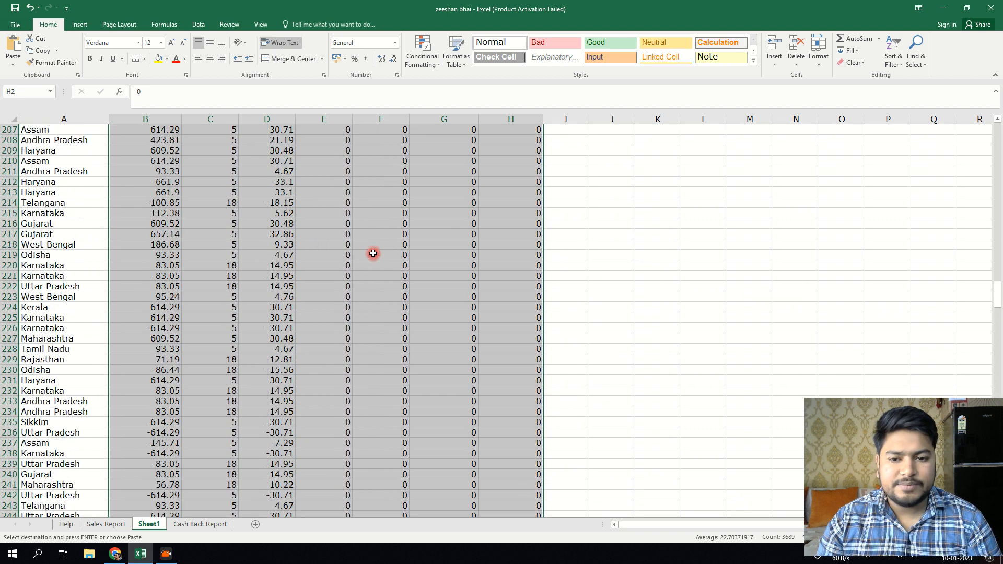
left_click(606, 256)
left_click_drag(997, 269, 994, 131)
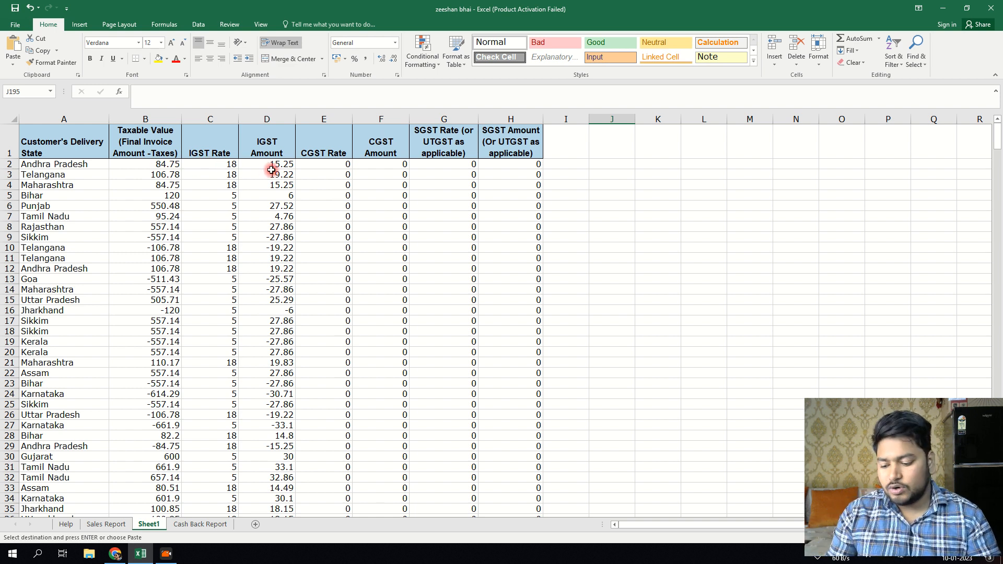
left_click(277, 208)
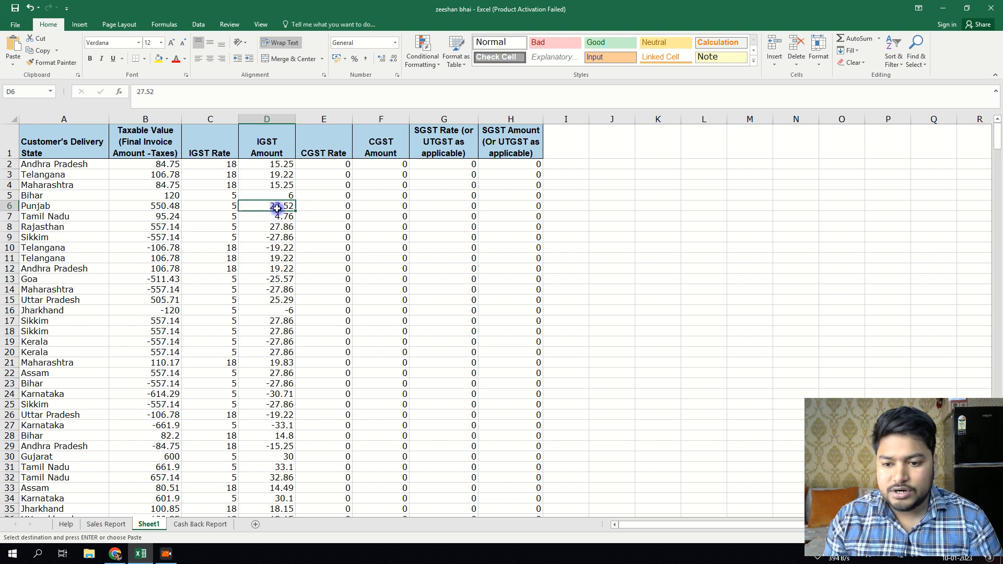
key("ctrl+a")
left_click(80, 24)
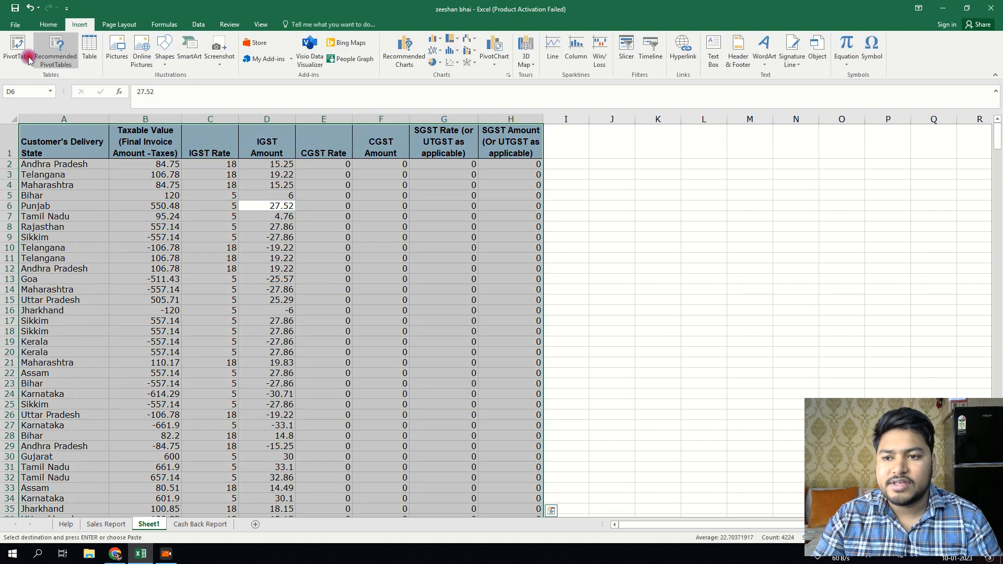
left_click(17, 50)
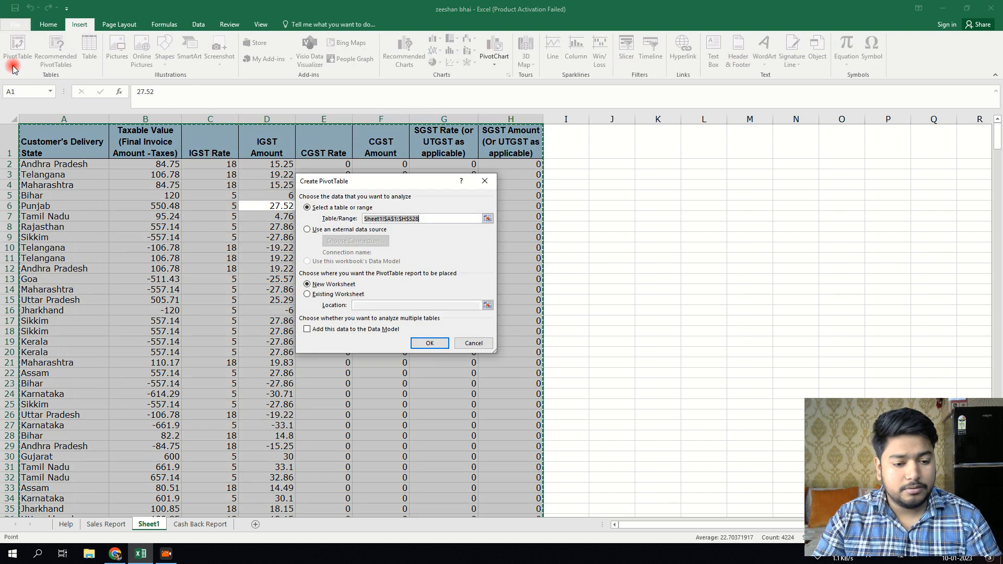
left_click(429, 343)
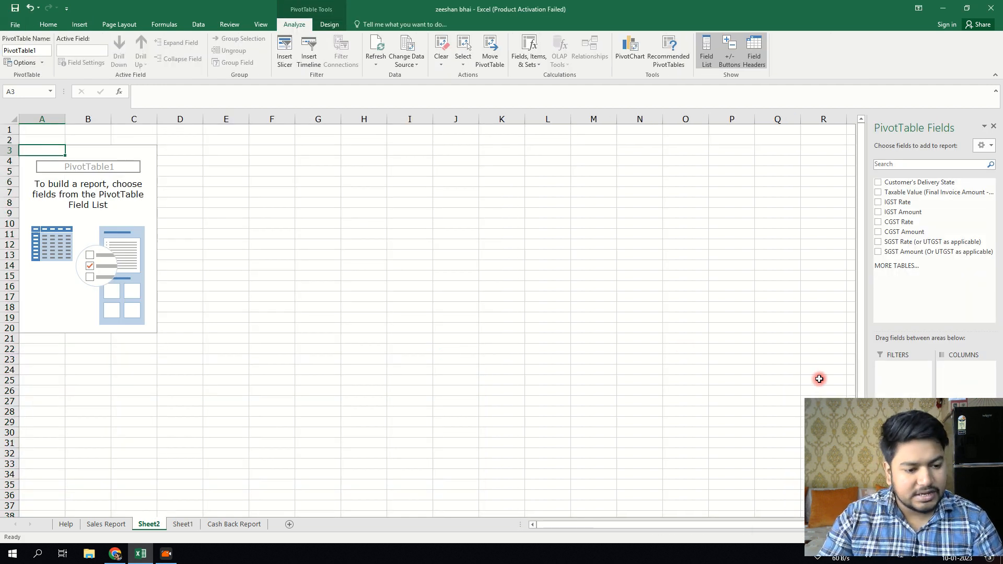
left_click_drag(804, 399, 858, 439)
left_click_drag(957, 524, 931, 99)
left_click_drag(831, 127, 810, 144)
left_click_drag(908, 139, 916, 123)
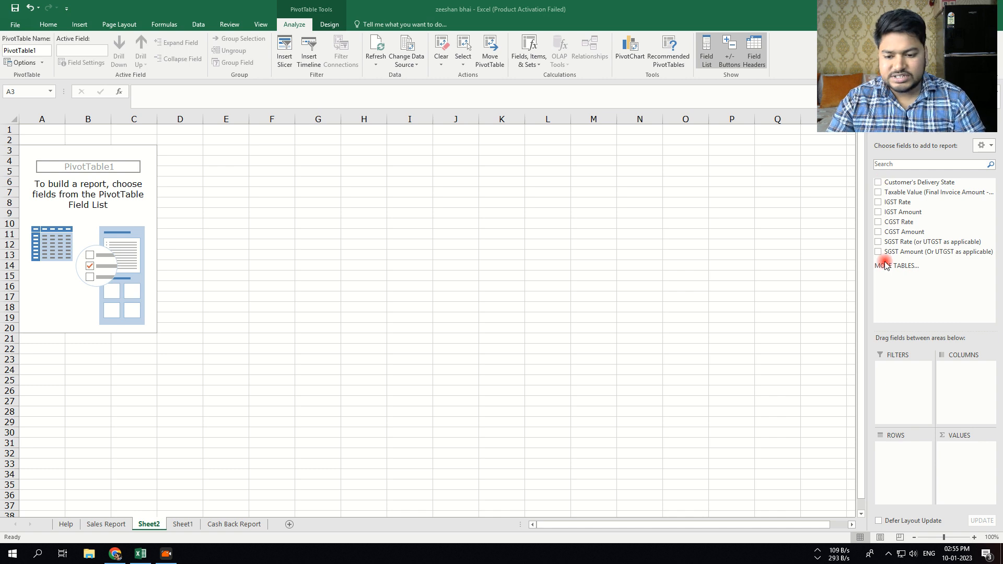
Add Customer's Delivery State as the PivotTable's row field and review the list of states down to the grand total
left_click(180, 524)
left_click(148, 525)
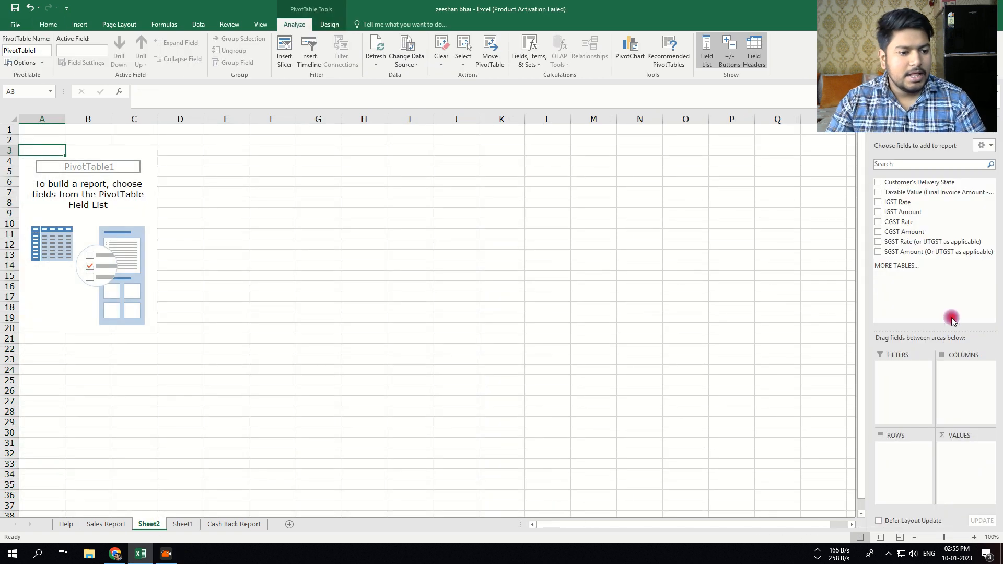
mouse_move(878, 186)
left_mouse_down()
mouse_move(873, 320)
mouse_move(941, 186)
mouse_move(879, 185)
left_mouse_up()
left_click(878, 181)
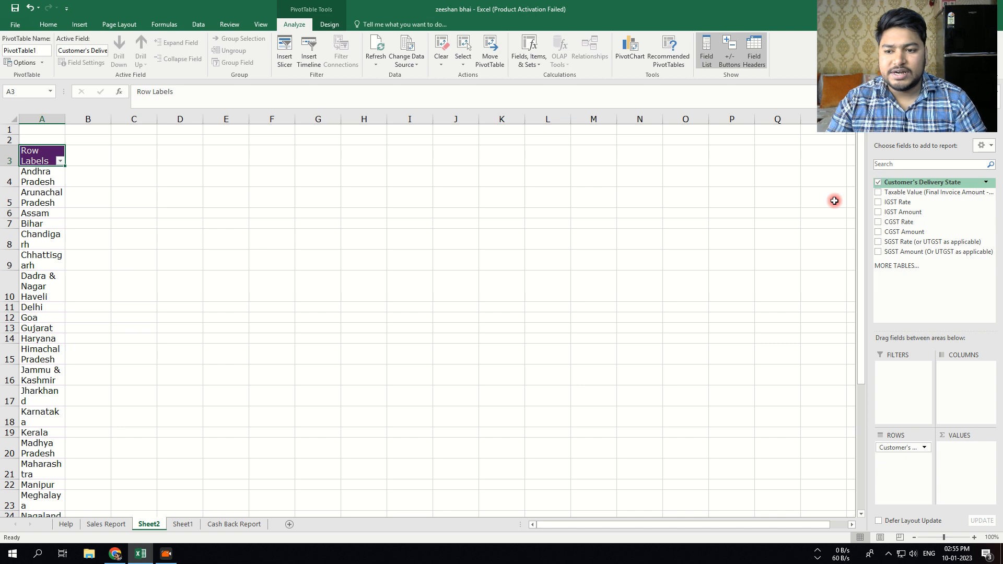
scroll(32, 414, "down", 3)
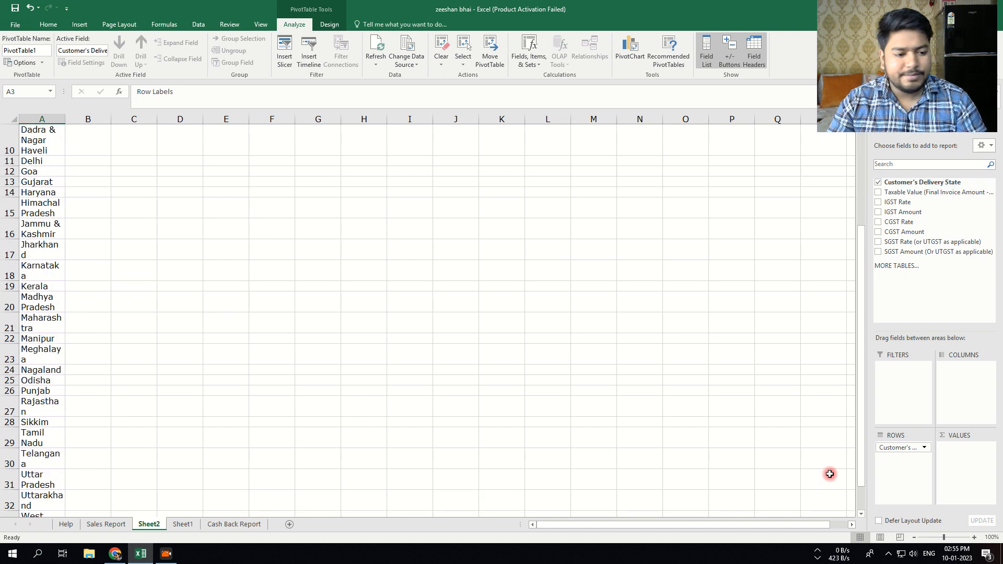
scroll(290, 417, "down", 5)
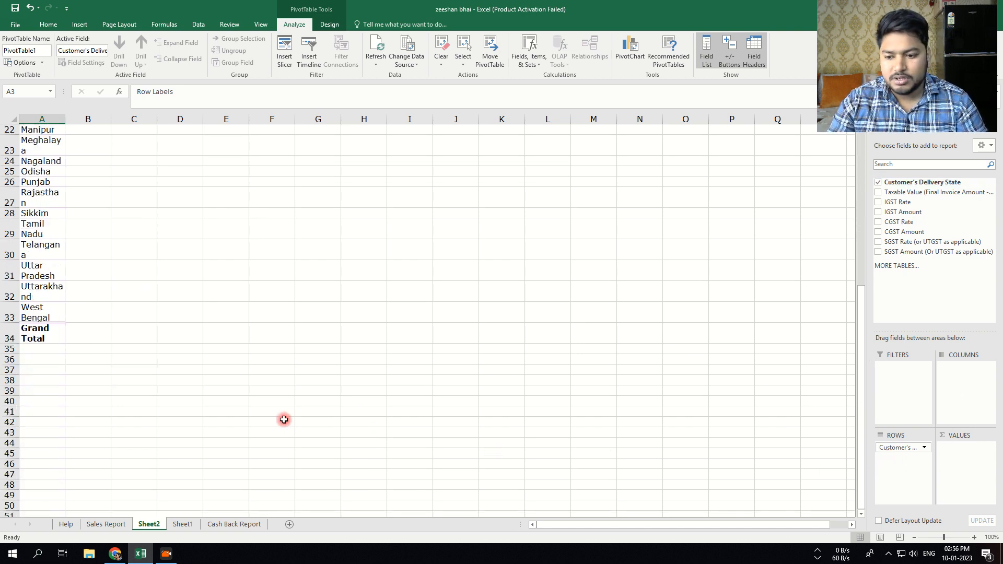
scroll(42, 280, "up", 8)
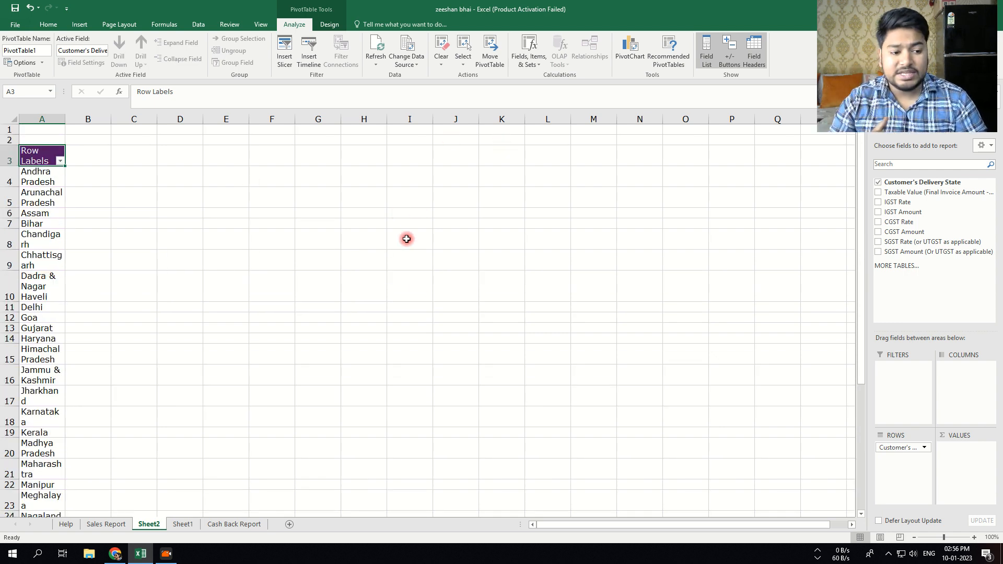
Add Taxable Value (Final Invoice Amount -Taxes) to the PivotTable's values, summarized by Sum
left_click(881, 193)
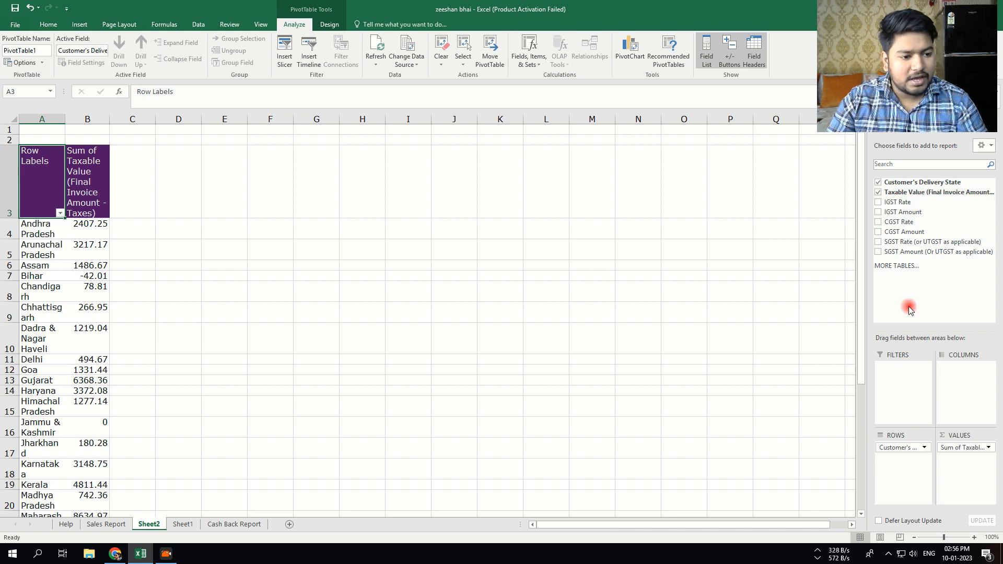
left_click(986, 447)
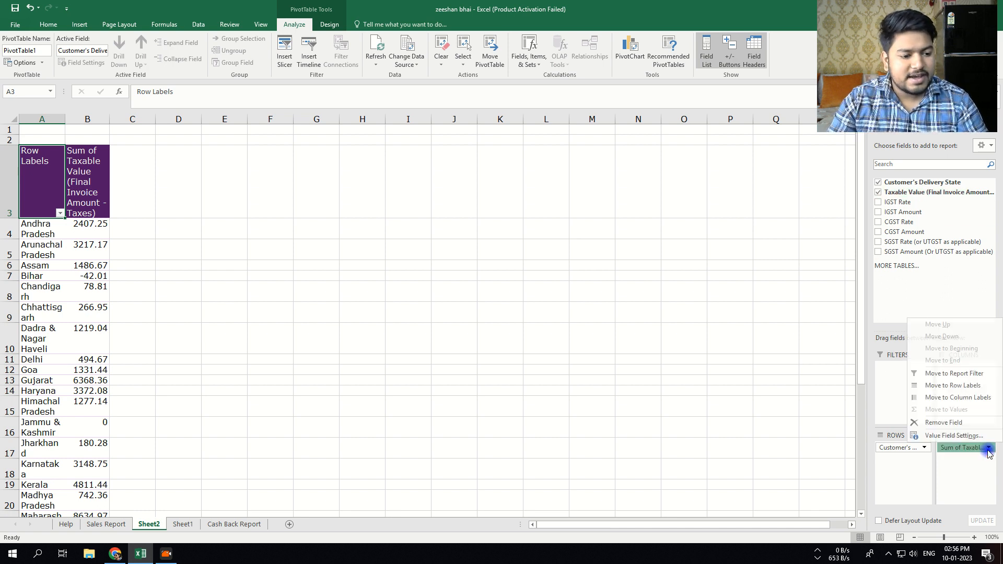
left_click(928, 438)
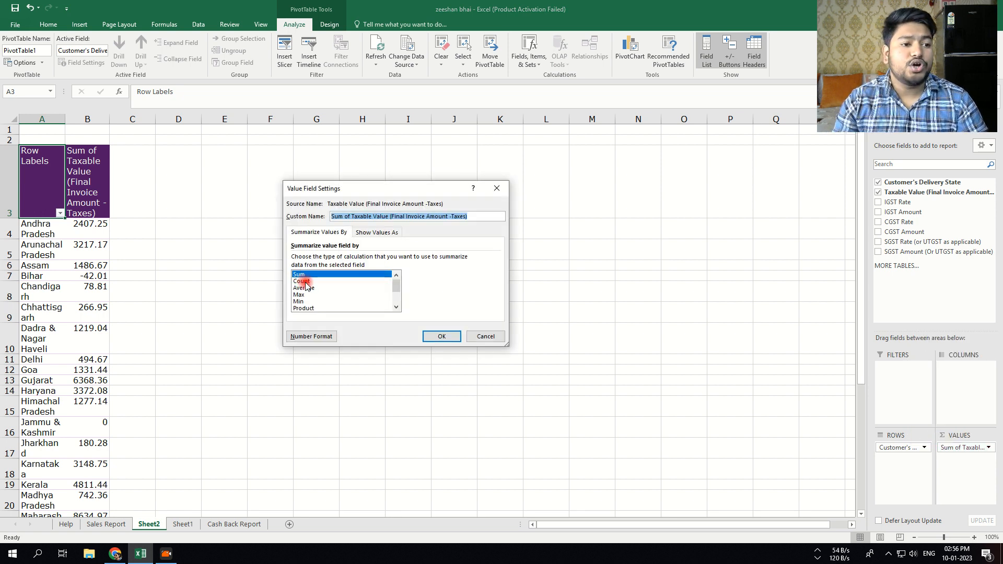
left_click(436, 336)
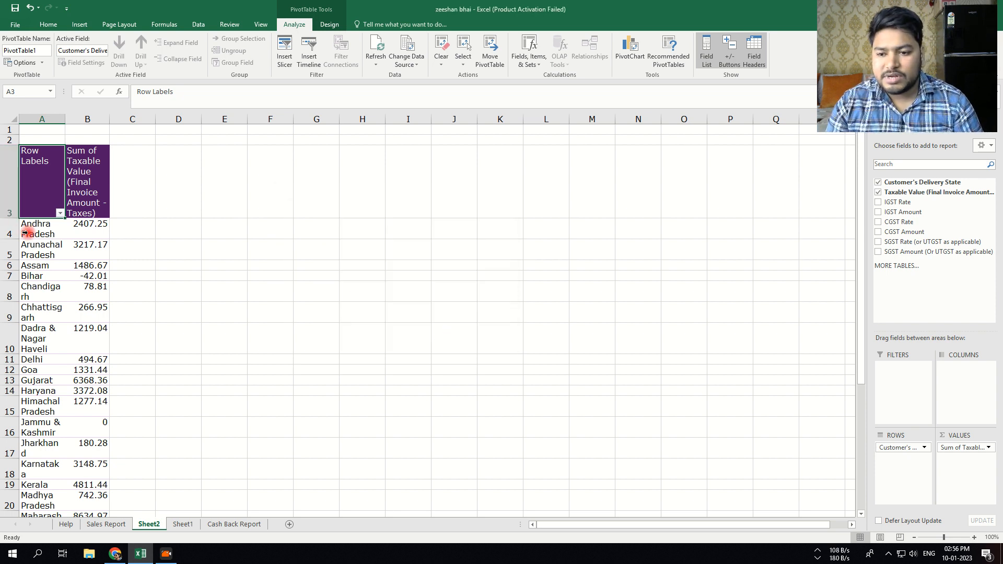
Add IGST Rate to the PivotTable as a row field beneath Customer's Delivery State and review the rate breakdown per state
mouse_move(98, 238)
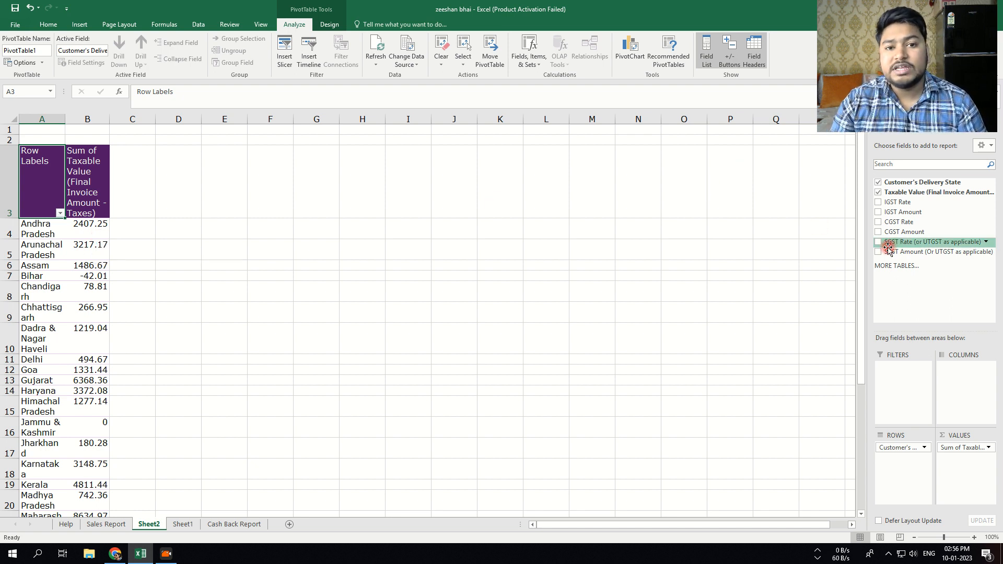
left_click(879, 203)
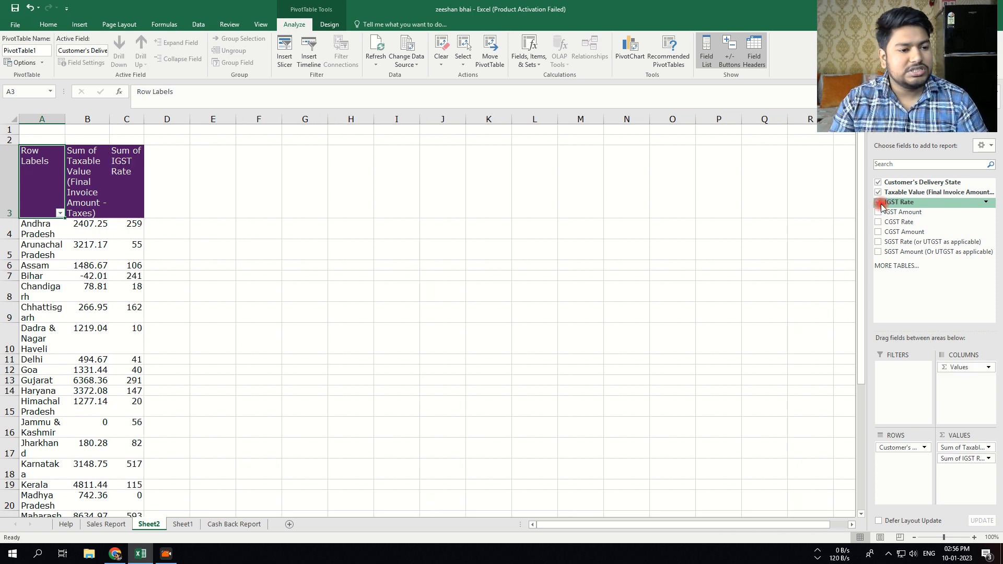
left_click(972, 460)
left_click_drag(972, 461, 902, 459)
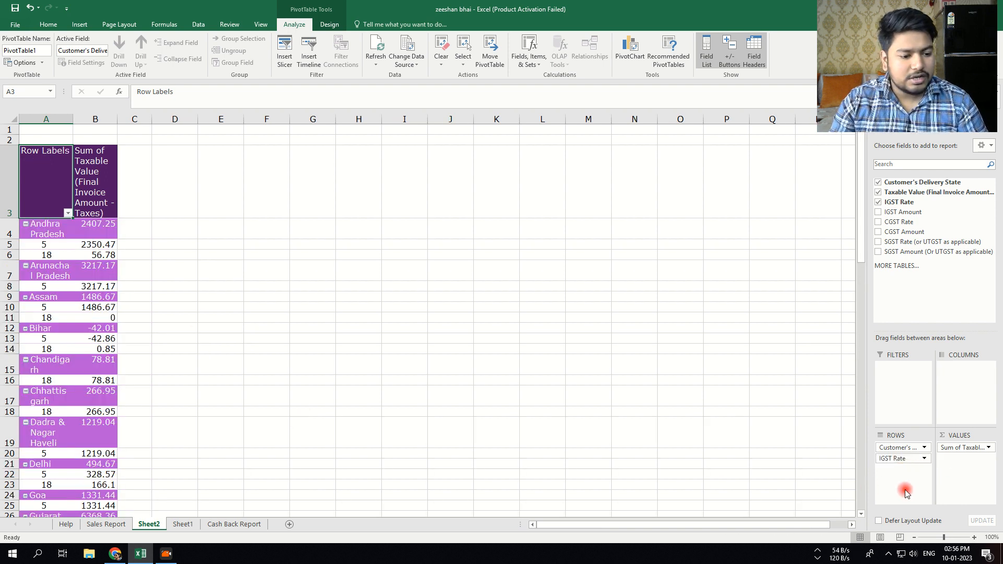
scroll(56, 199, "down", 2)
scroll(56, 198, "up", 2)
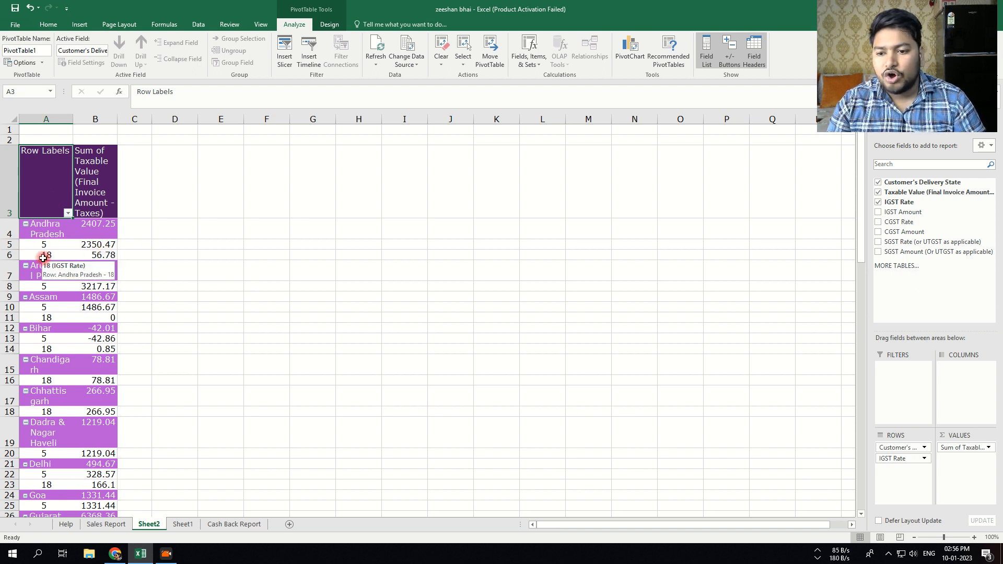
mouse_move(107, 260)
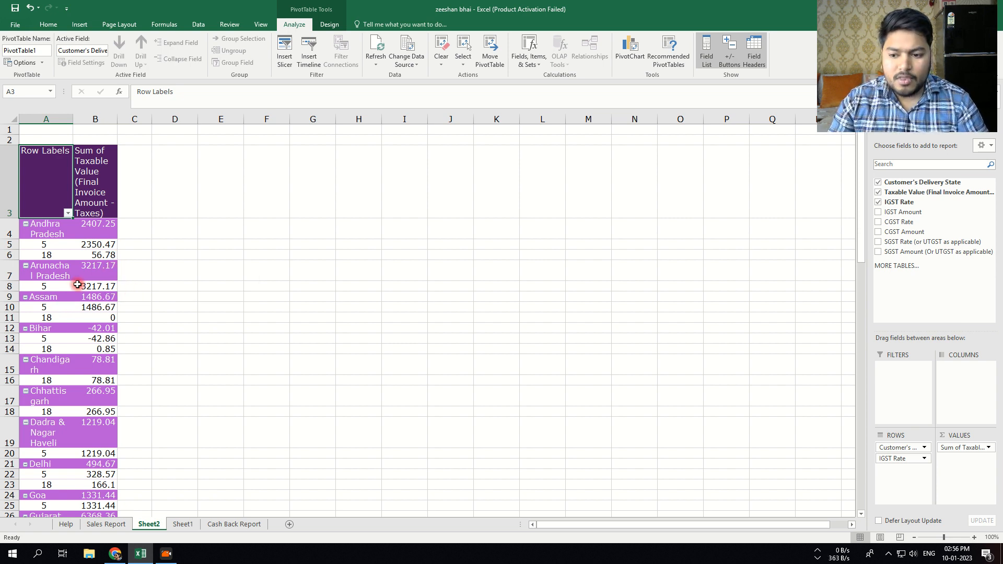
scroll(74, 309, "down", 6)
scroll(422, 350, "up", 3)
scroll(421, 350, "up", 3)
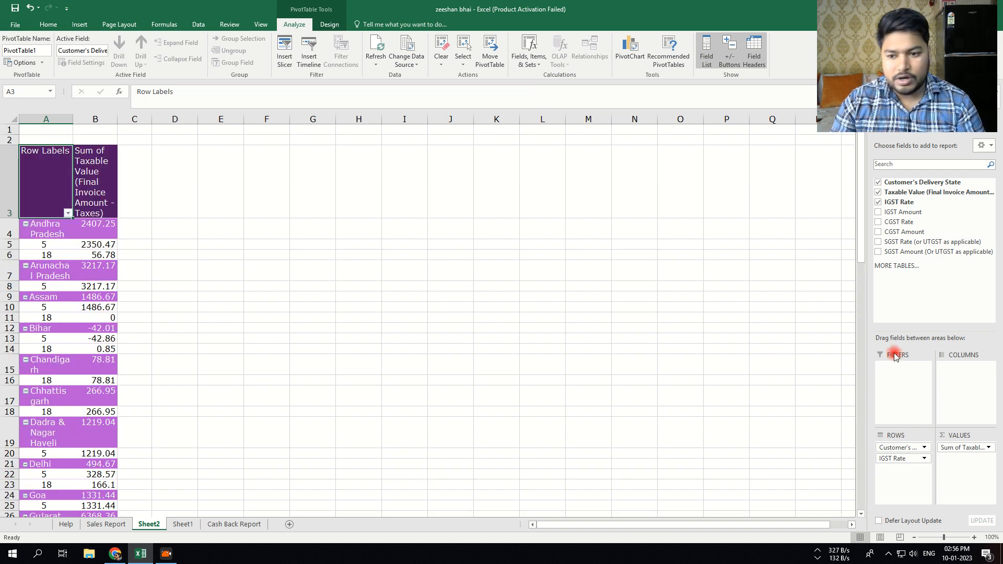
Try CGST Rate and CGST Amount as further PivotTable row fields beneath IGST Rate, and remove both again
left_click(878, 221)
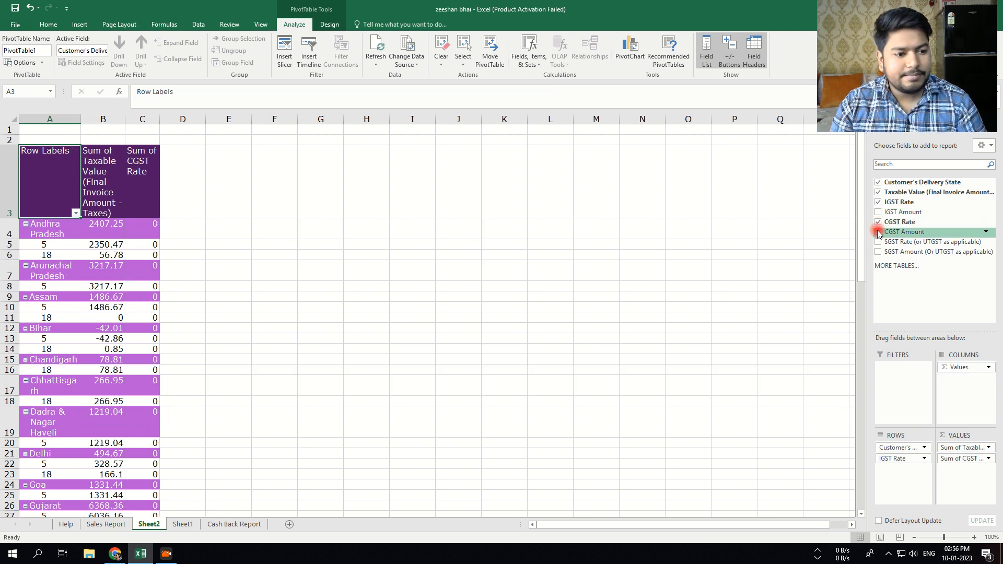
left_click(877, 231)
left_click_drag(963, 460, 915, 489)
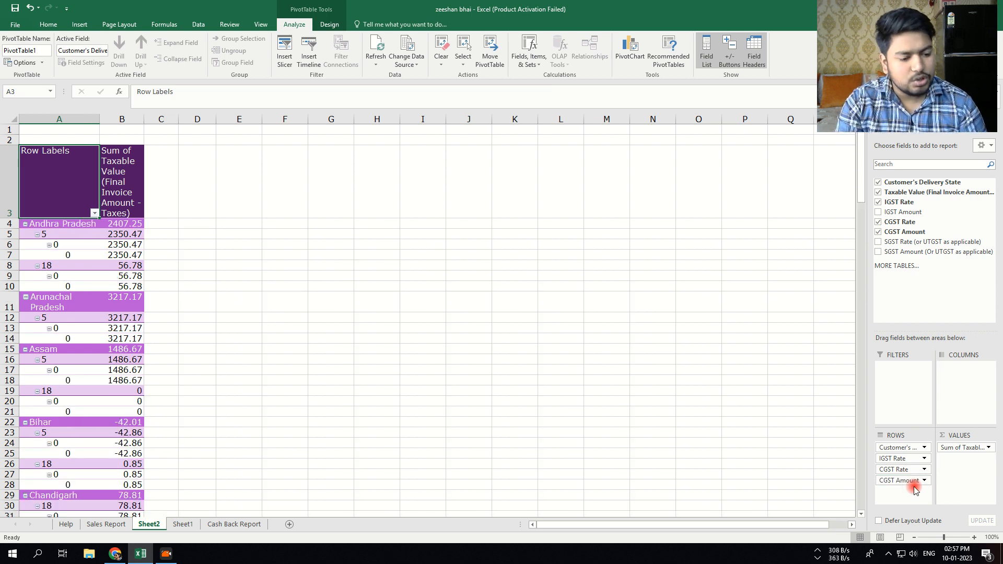
left_click(916, 470)
left_click(912, 479)
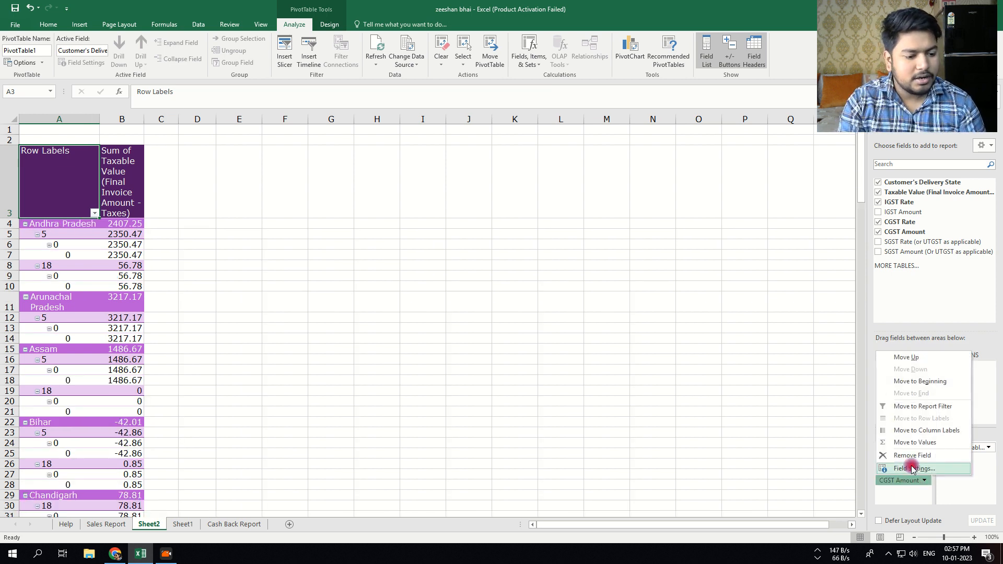
left_click(912, 444)
left_click(908, 469)
left_click(912, 444)
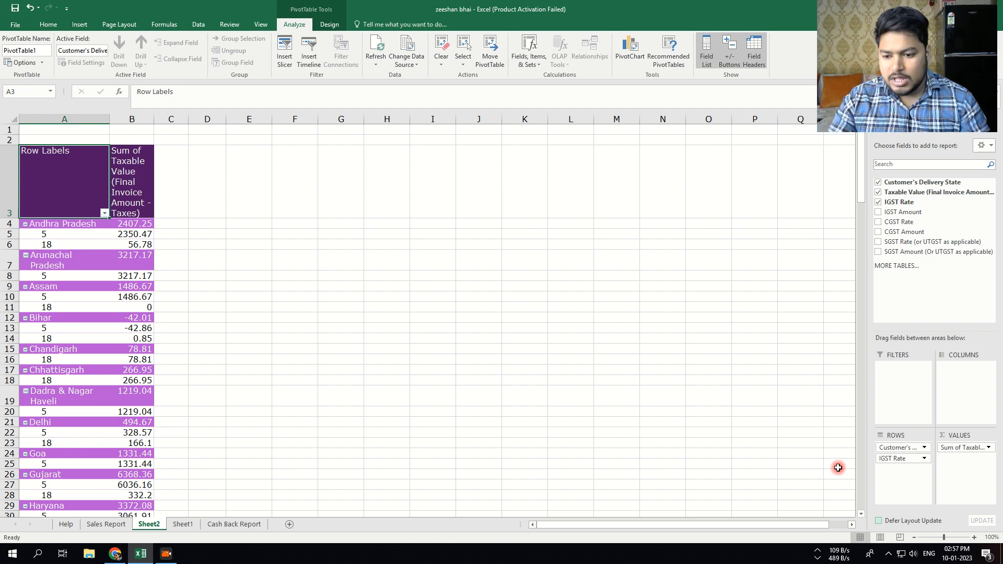
Examine the PivotTable's rate breakdown down the list of states and locate the rate row under Madhya Pradesh
left_click(311, 380)
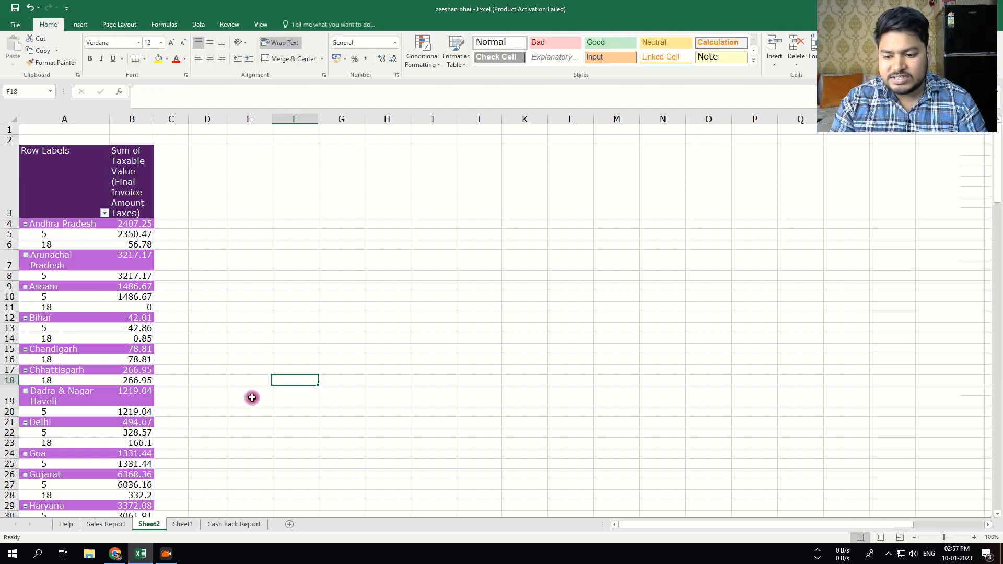
scroll(74, 402, "down", 8)
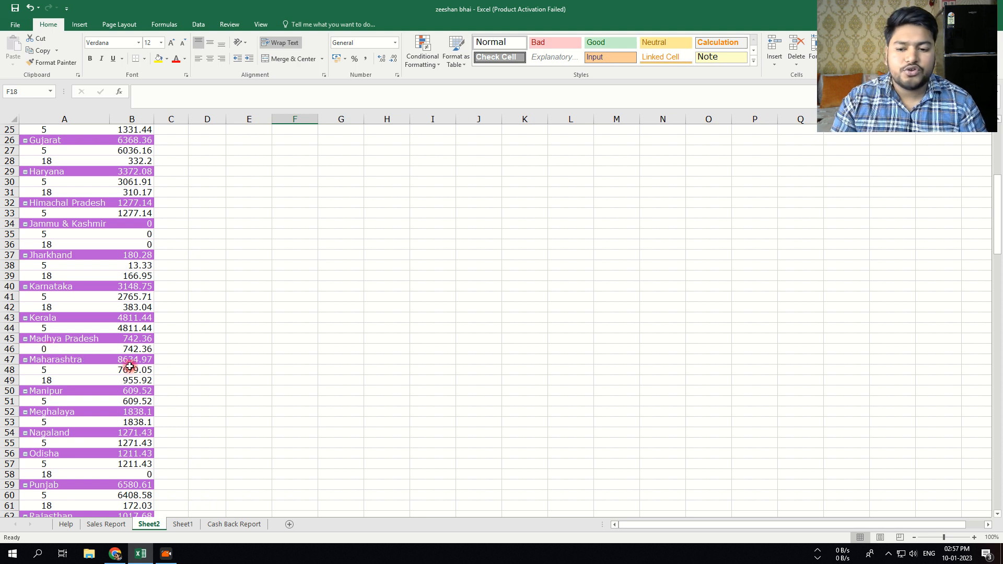
left_click(94, 352)
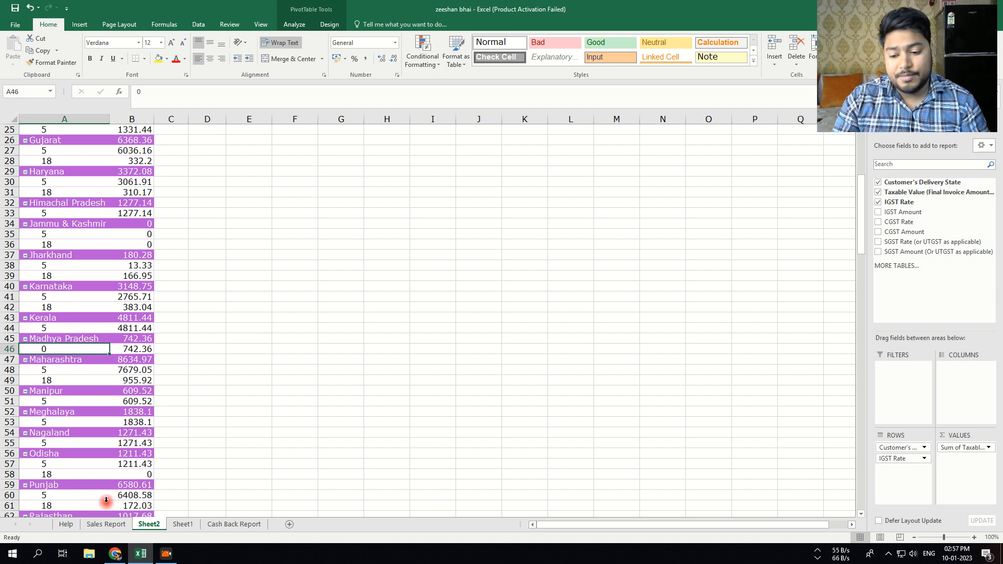
Add a filter to the CGST Rate column on Sheet1
left_click(169, 525)
left_click(629, 307)
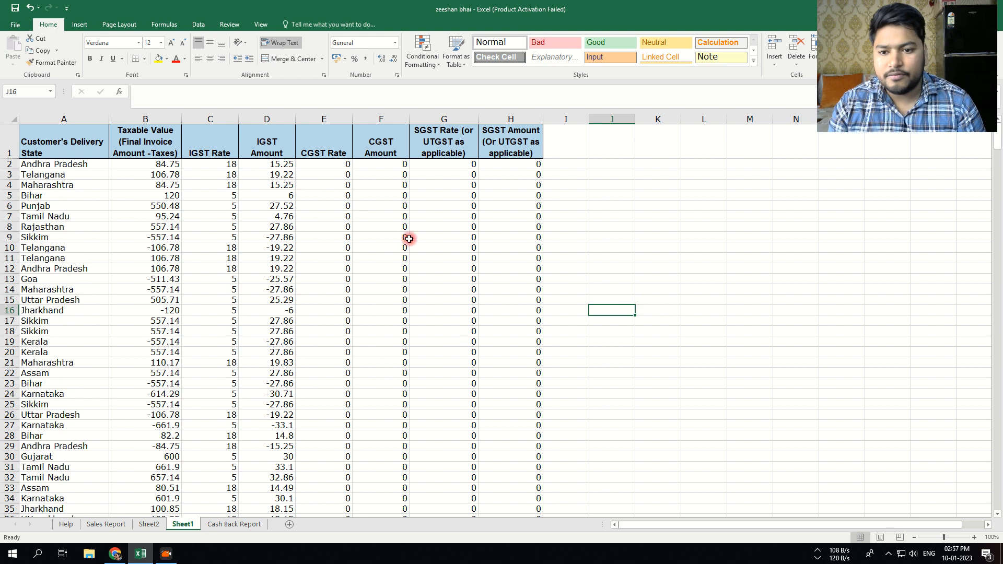
left_click(323, 151)
left_click(461, 152)
left_click(324, 119)
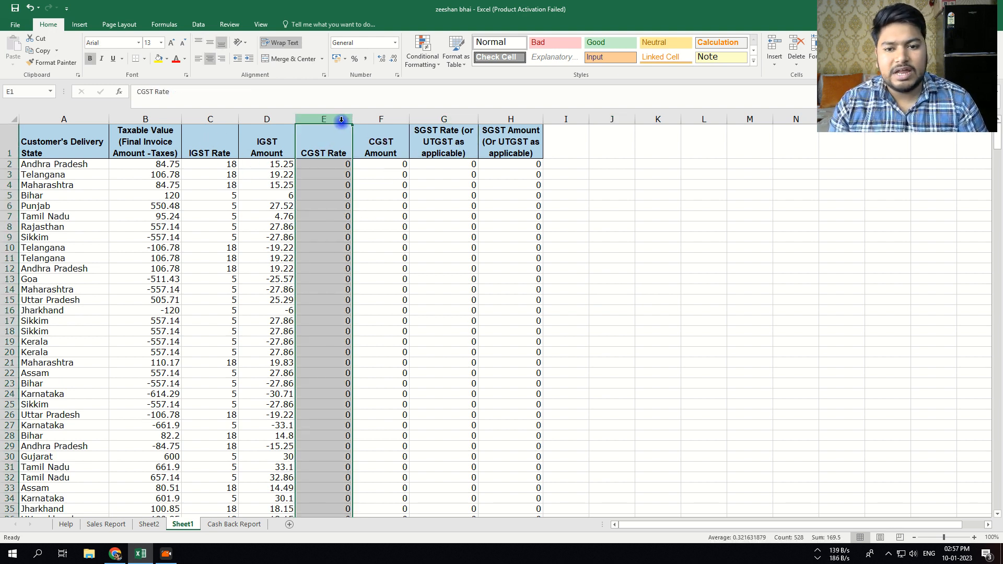
left_click_drag(906, 61, 897, 162)
left_click(888, 77)
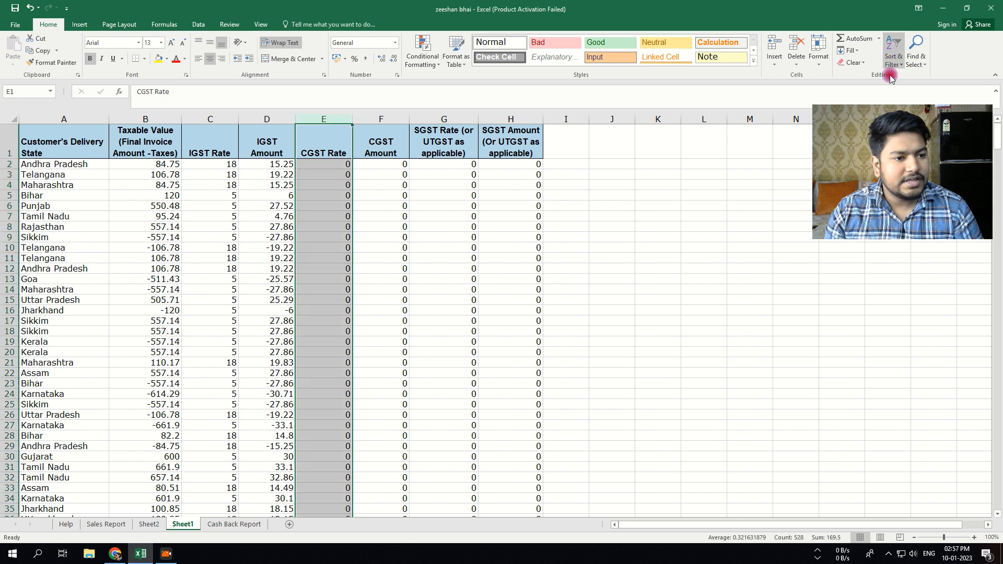
left_click(894, 56)
left_click(911, 116)
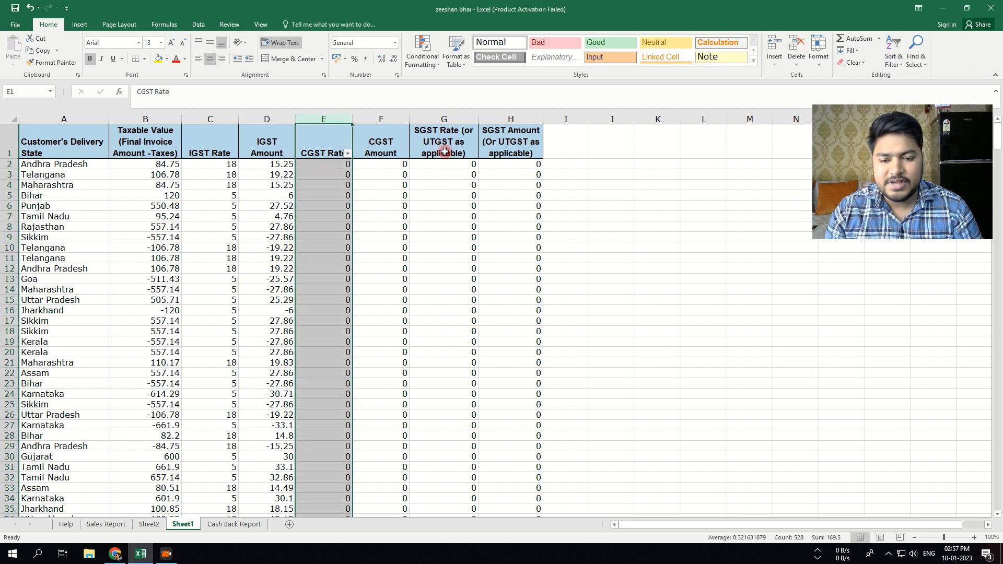
Filter Sheet1's CGST Rate column to show only the rows with a rate of 2.5
left_click(348, 153)
left_click(243, 255)
left_click(243, 271)
left_click(284, 352)
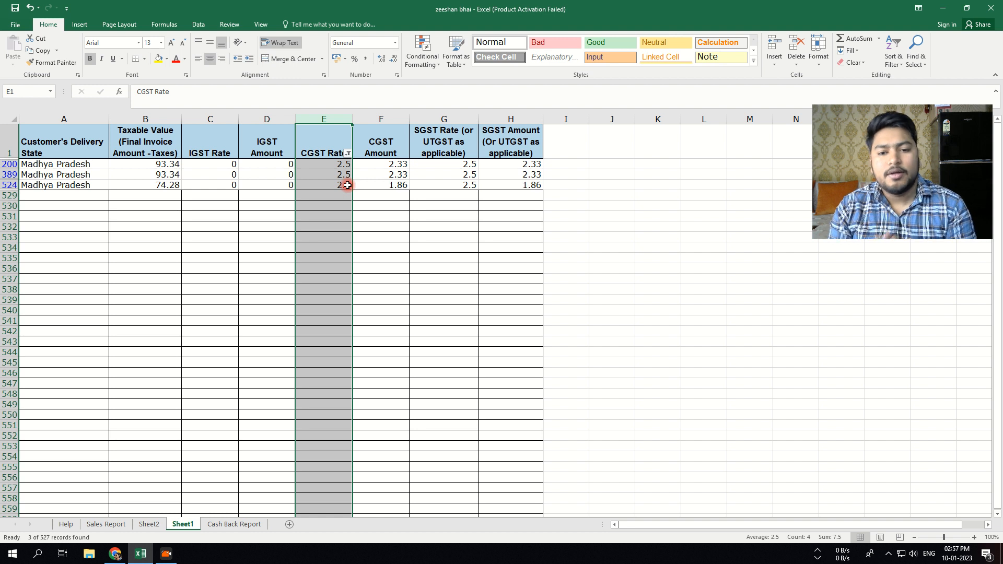
Enter 5 as the IGST Rate in the three filtered Madhya Pradesh rows, cells C200, C389 and C524
left_click(224, 165)
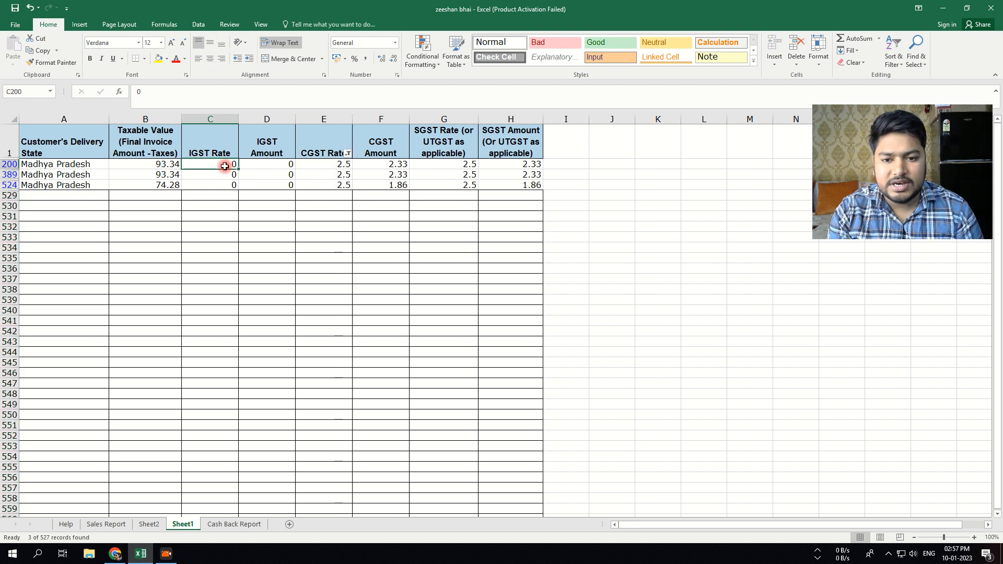
type("5")
key("Return")
type("5")
key("Return")
type("5")
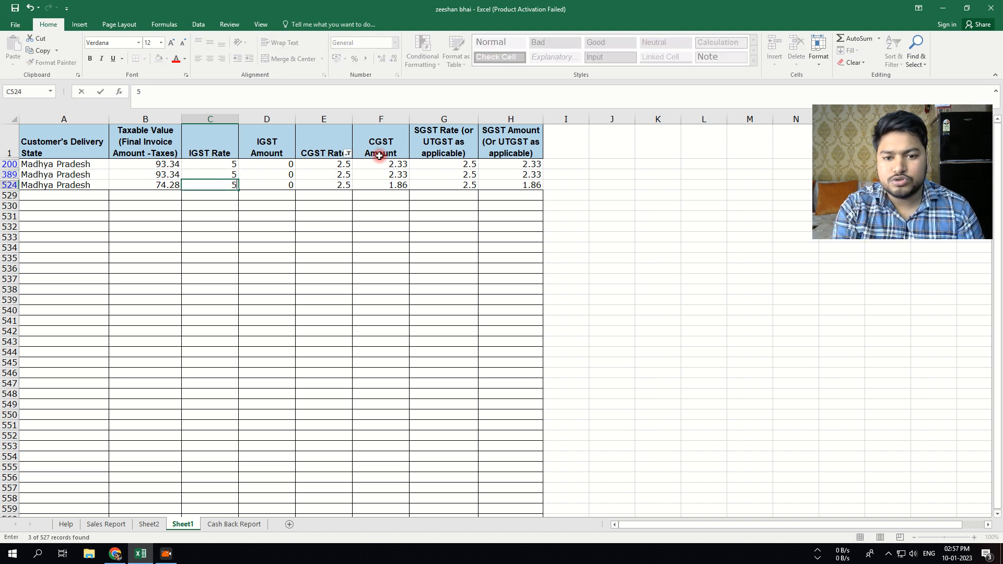
Filter CGST Rate to 9 only and fill the IGST Rate with 18 in all listed Madhya Pradesh rows, C164 to C484
left_click(347, 153)
left_click(243, 280)
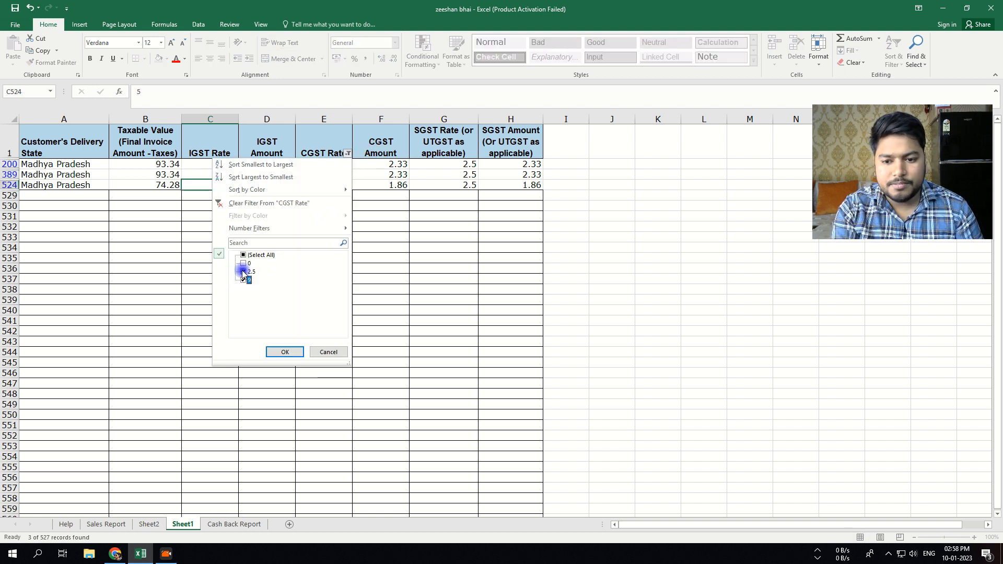
left_click(243, 272)
left_click(282, 352)
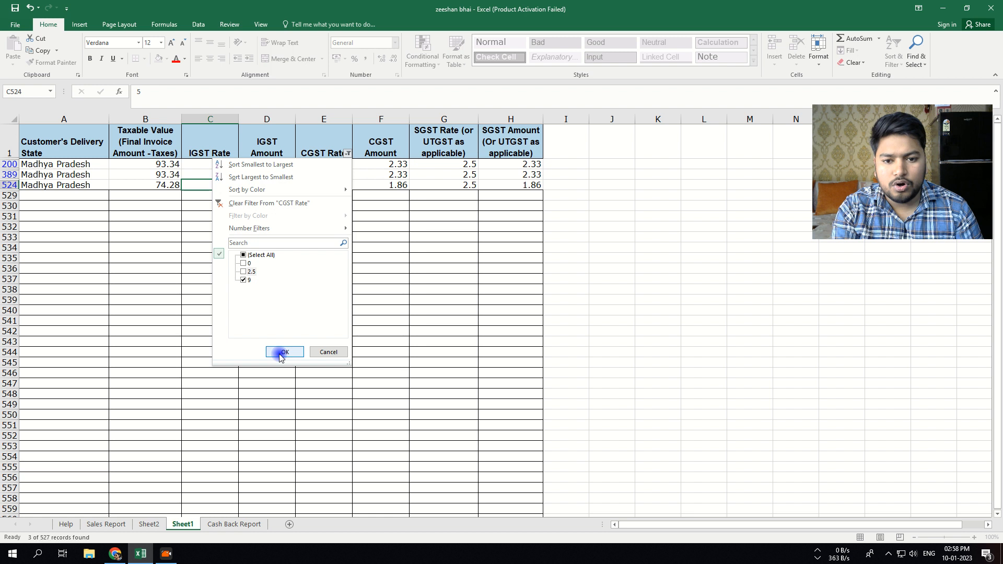
left_click(221, 167)
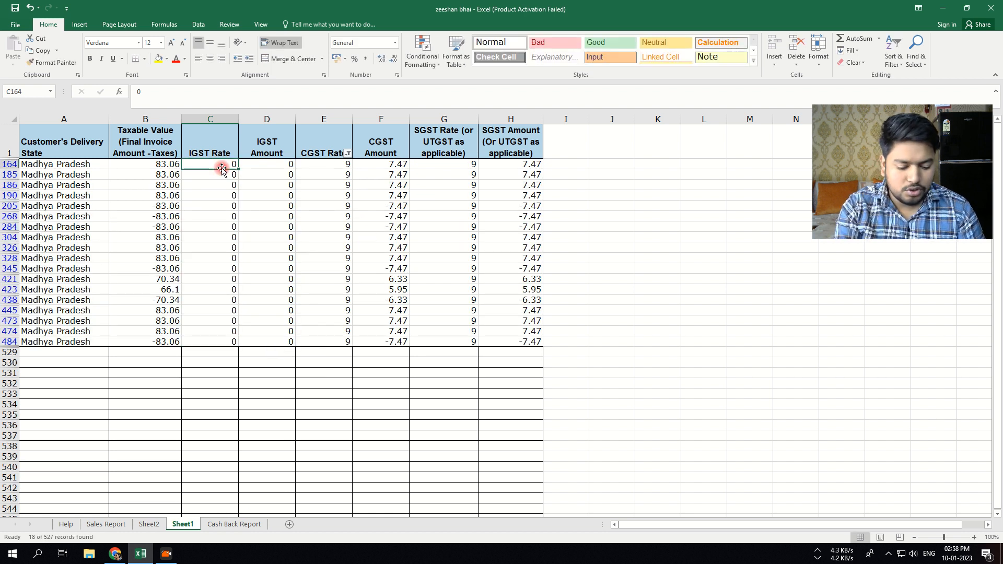
type("18")
left_click_drag(239, 170, 235, 342)
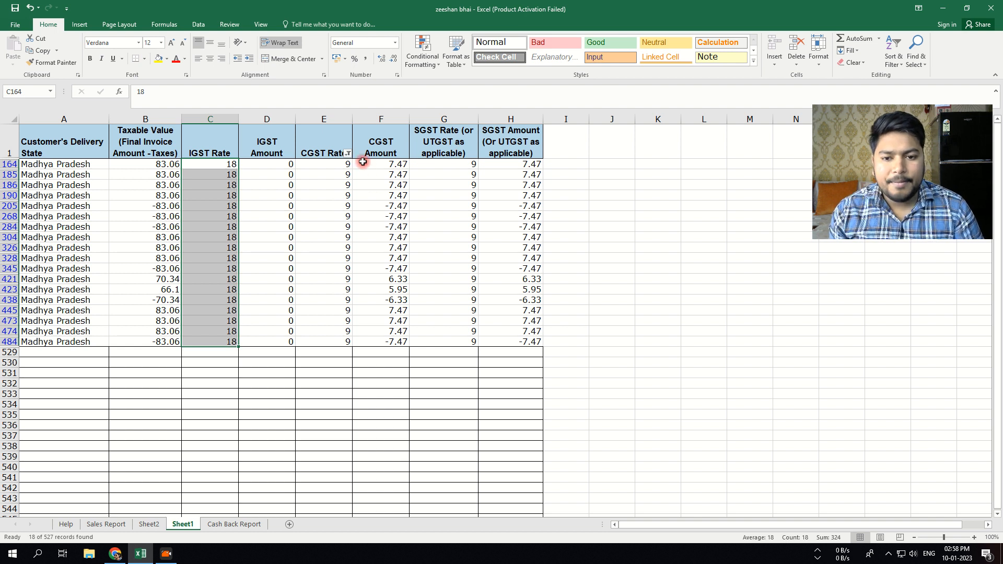
Reset the CGST Rate filter to show all rows of Sheet1
left_click(347, 153)
left_click(243, 254)
left_click(285, 351)
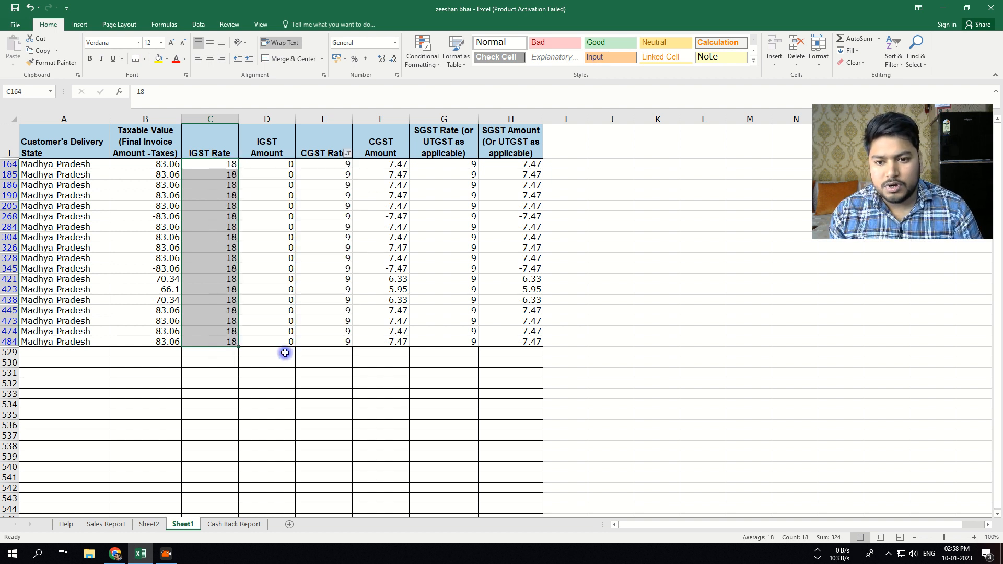
Shorten the IGST Rate column header in C1 to "Rate"
double_click(210, 153)
left_click_drag(210, 153, 188, 153)
key("BackSpace")
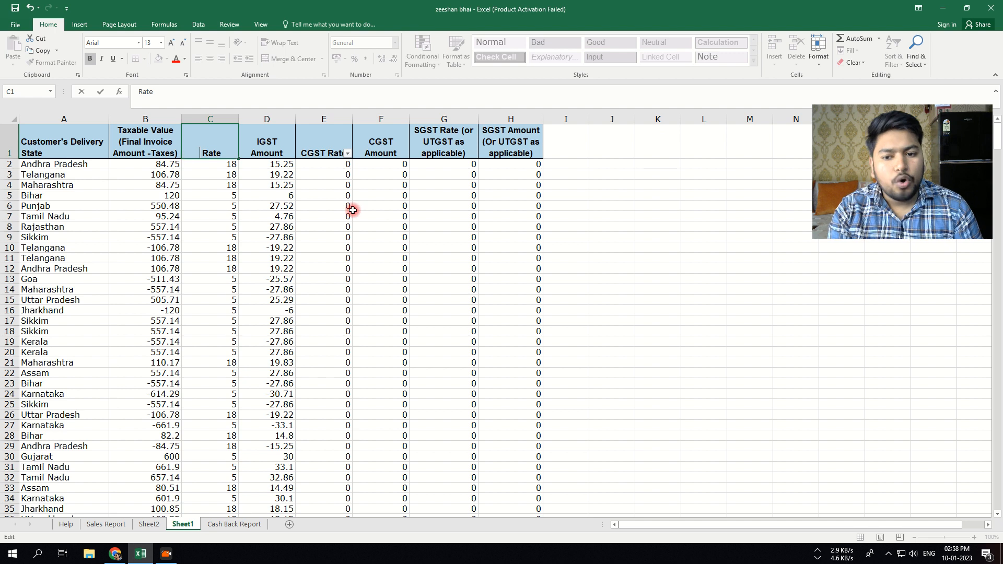
left_click(419, 140)
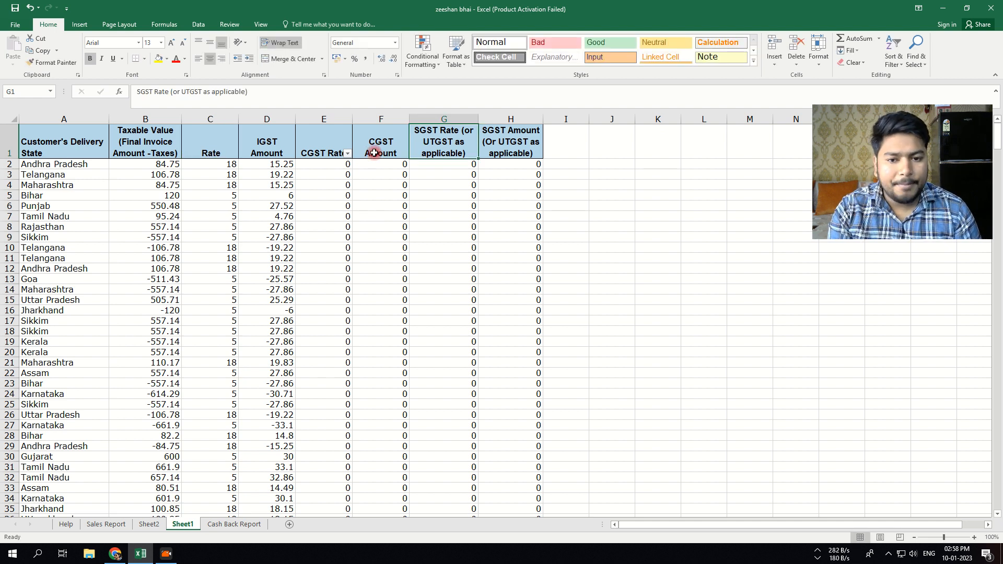
Turn off the filter on Sheet1's CGST Rate header
left_click(389, 142)
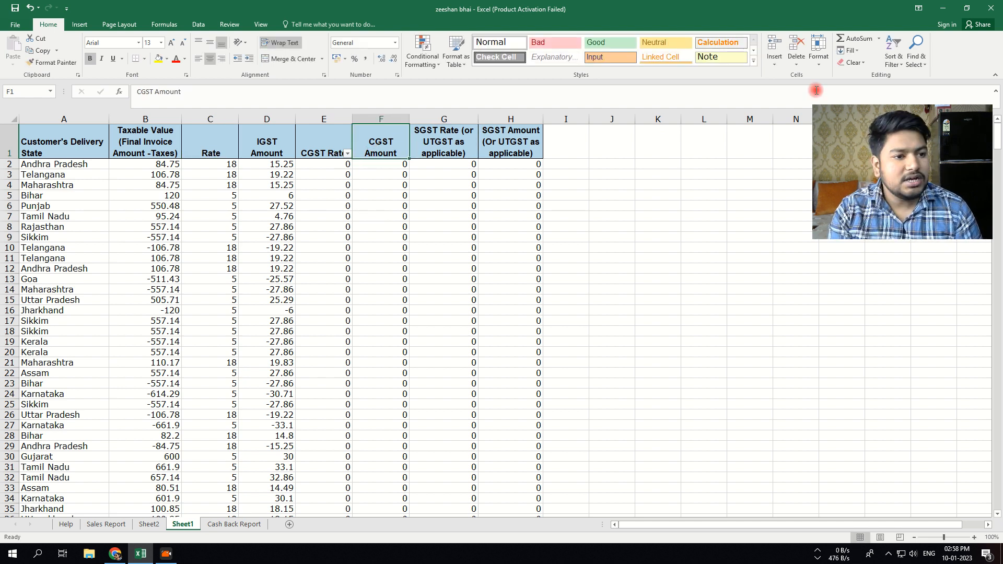
left_click(893, 53)
left_click(901, 118)
left_click(893, 52)
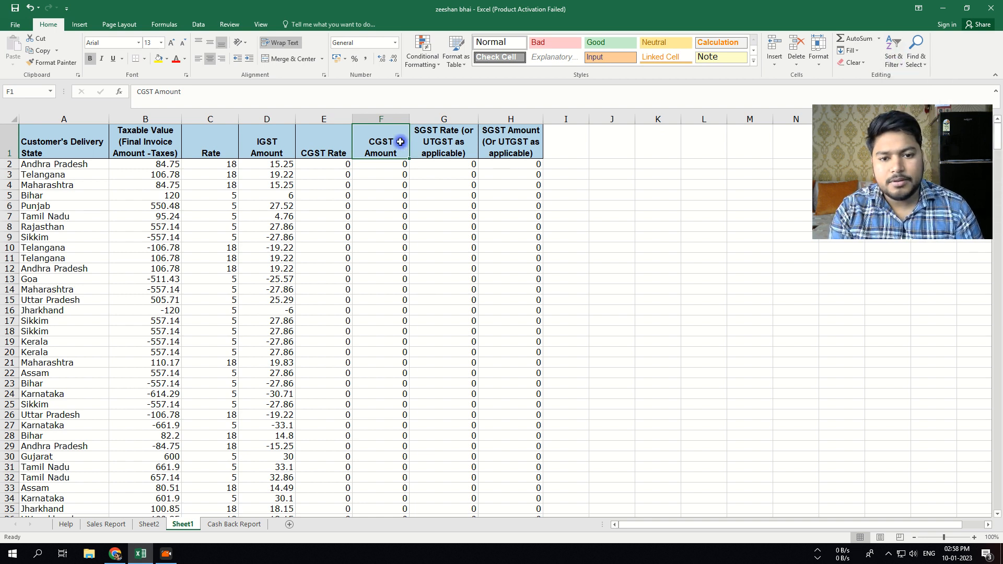
key("Escape")
key("ctrl+shift+Down")
left_click(893, 53)
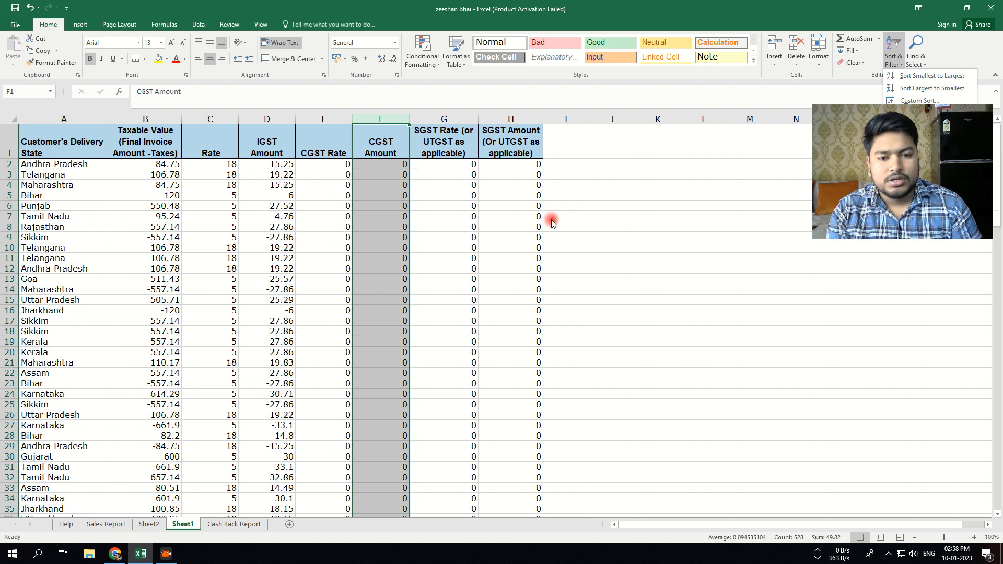
key("Escape")
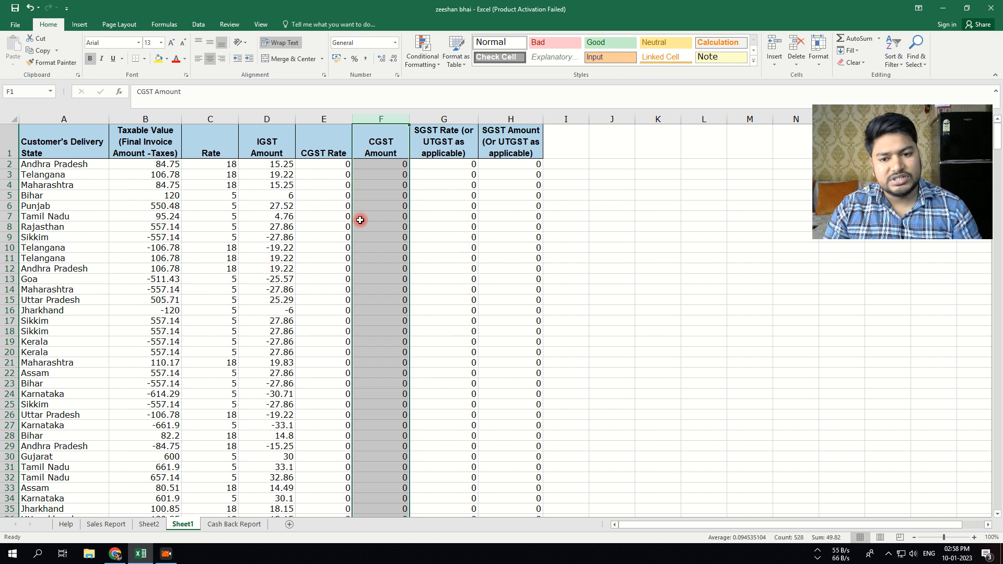
Create a PivotTable on a new sheet from the delivery state, taxable value and Rate columns of Sheet1, down to row 528
left_click(230, 154)
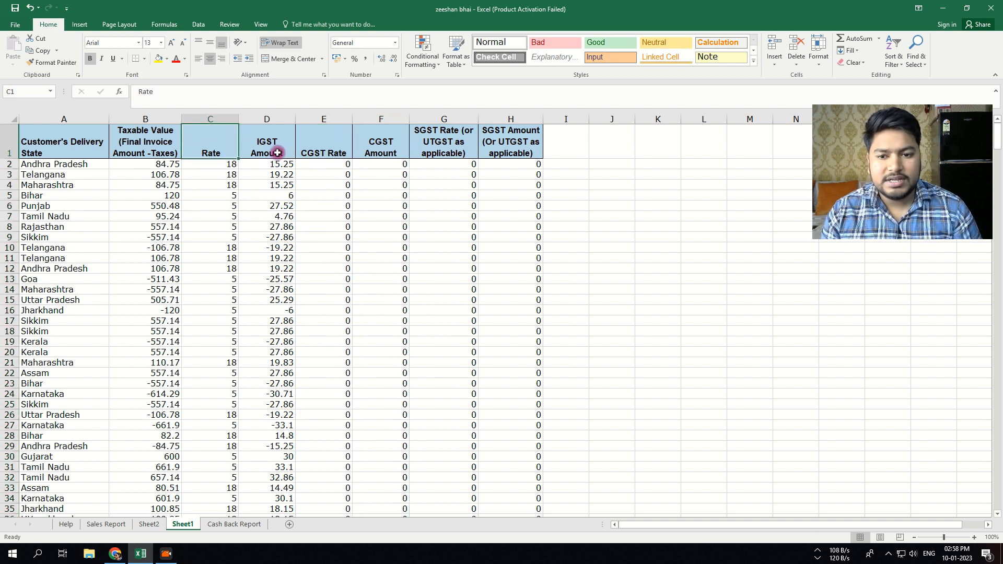
key("shift+Left")
key("shift+Left")
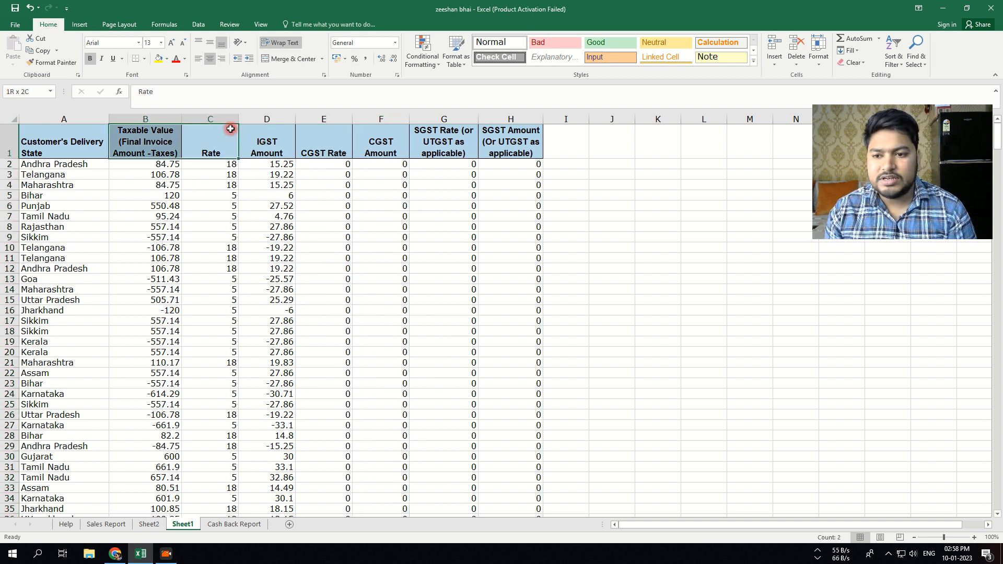
key("ctrl+shift+Down")
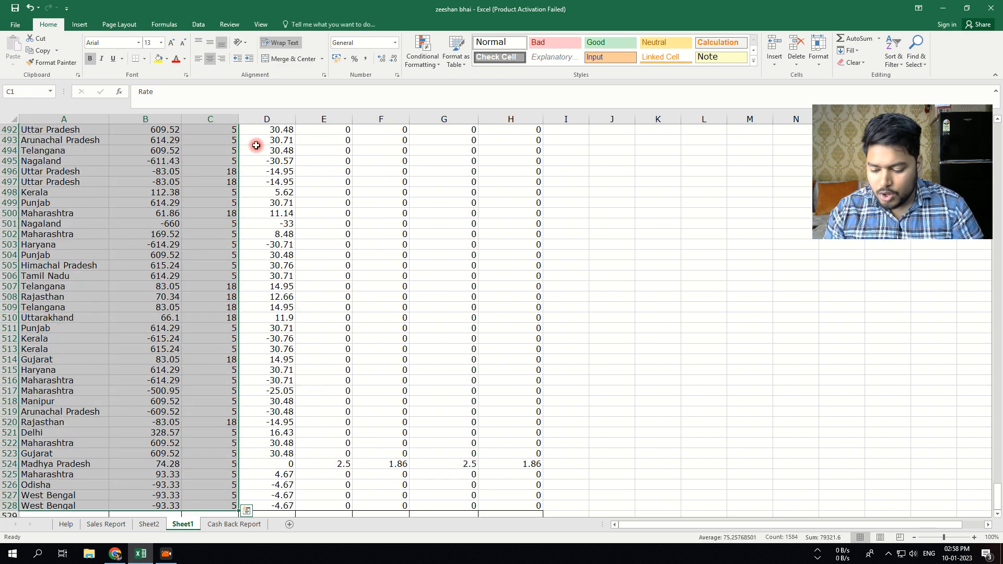
key("ctrl+q")
left_click(81, 27)
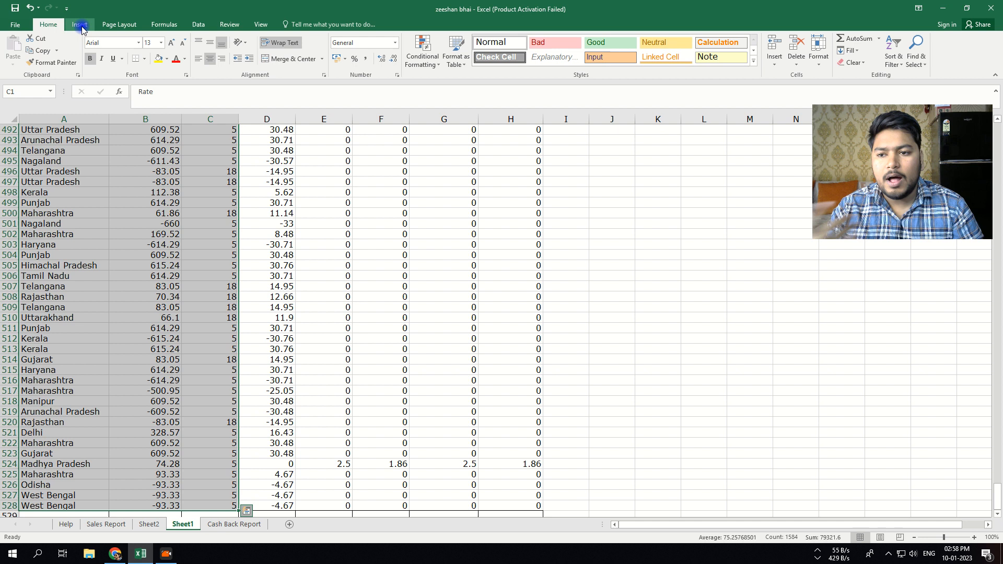
left_click(18, 48)
left_click(431, 344)
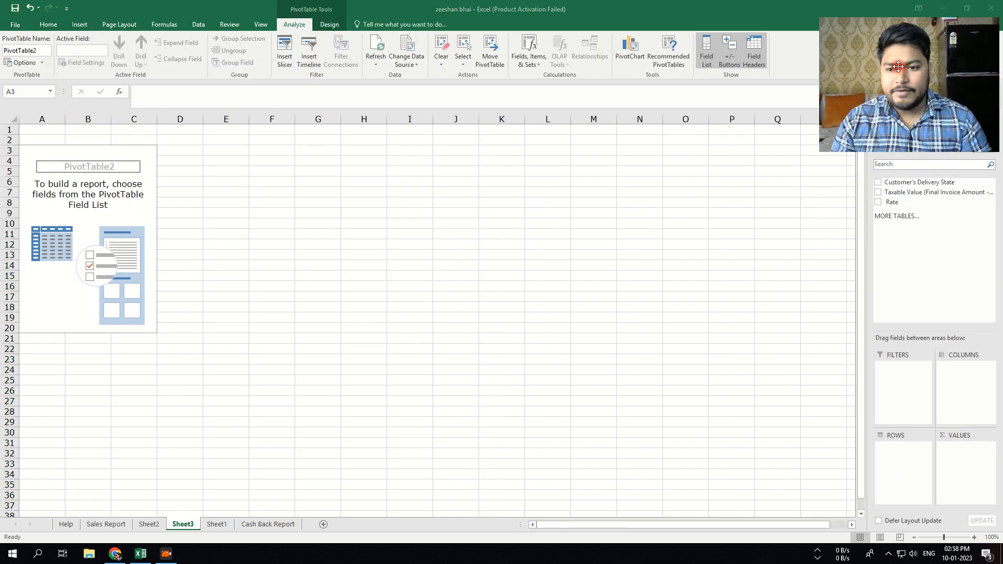
Add Customer's Delivery State and Rate as PivotTable rows, with the sum of Taxable Value as the values
left_click(878, 182)
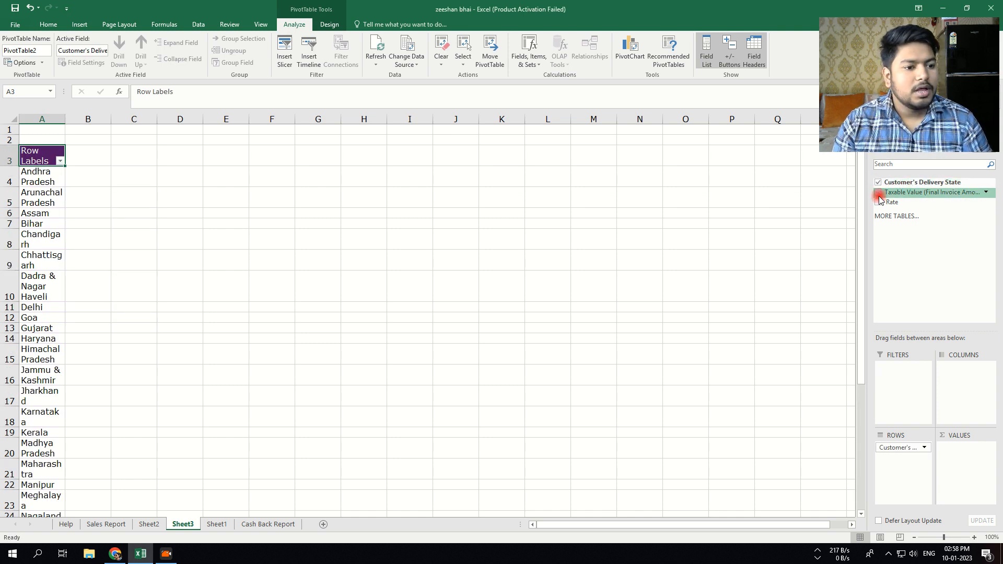
left_click(878, 202)
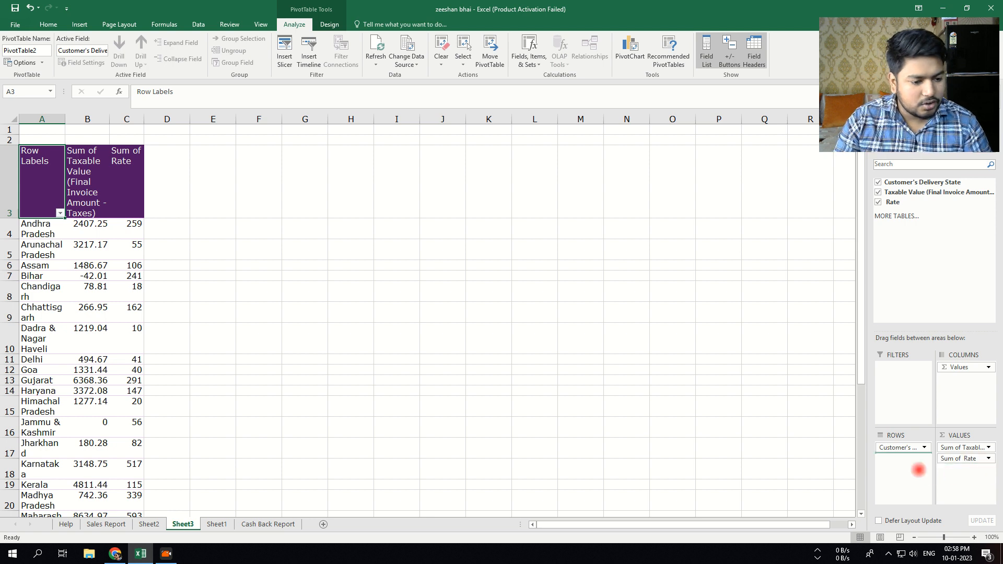
left_click_drag(918, 470, 916, 468)
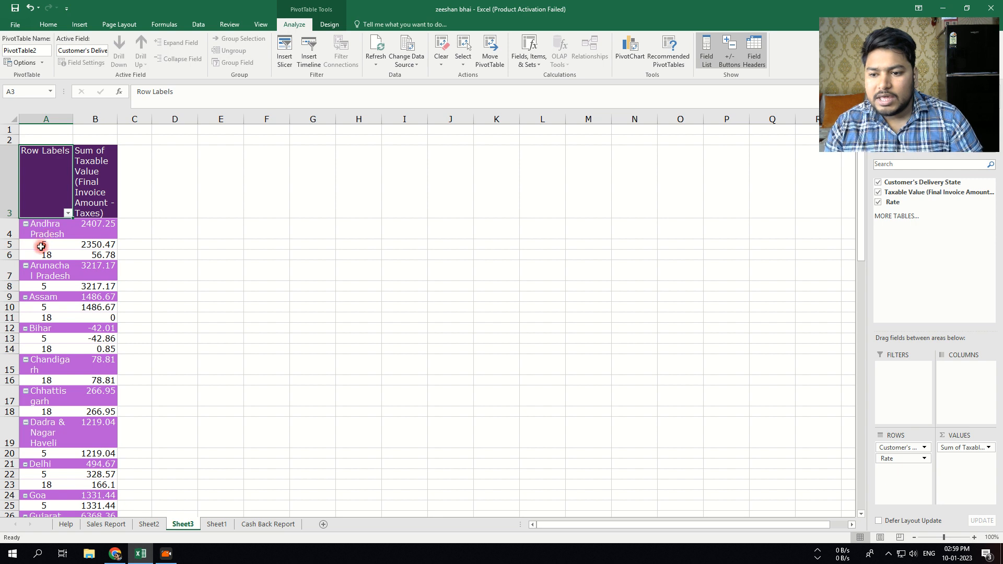
Review the PivotTable's taxable values for each delivery state split by the 5 and 18 rates, including Madhya Pradesh
scroll(42, 245, "down", 12)
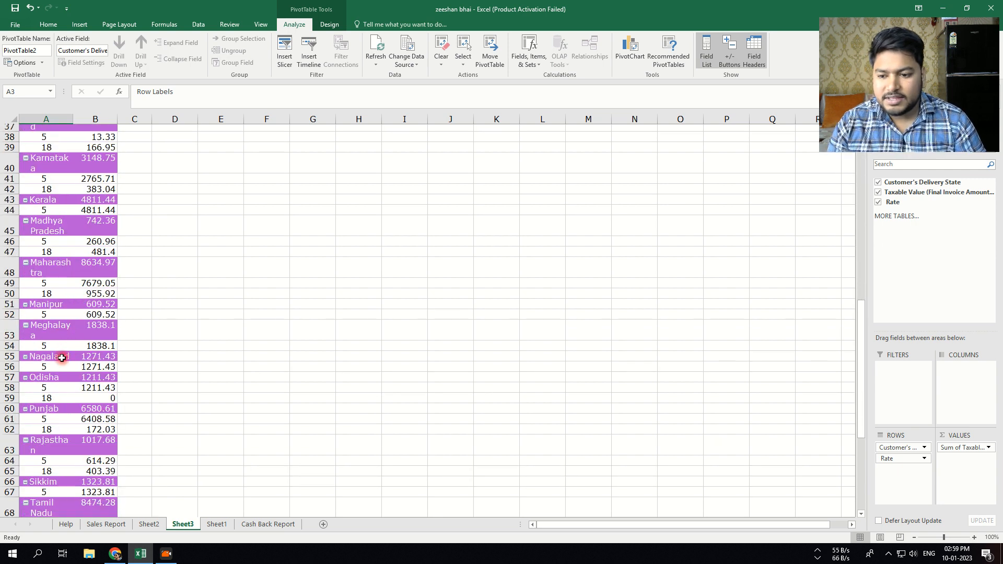
scroll(62, 353, "down", 4)
scroll(56, 372, "up", 3)
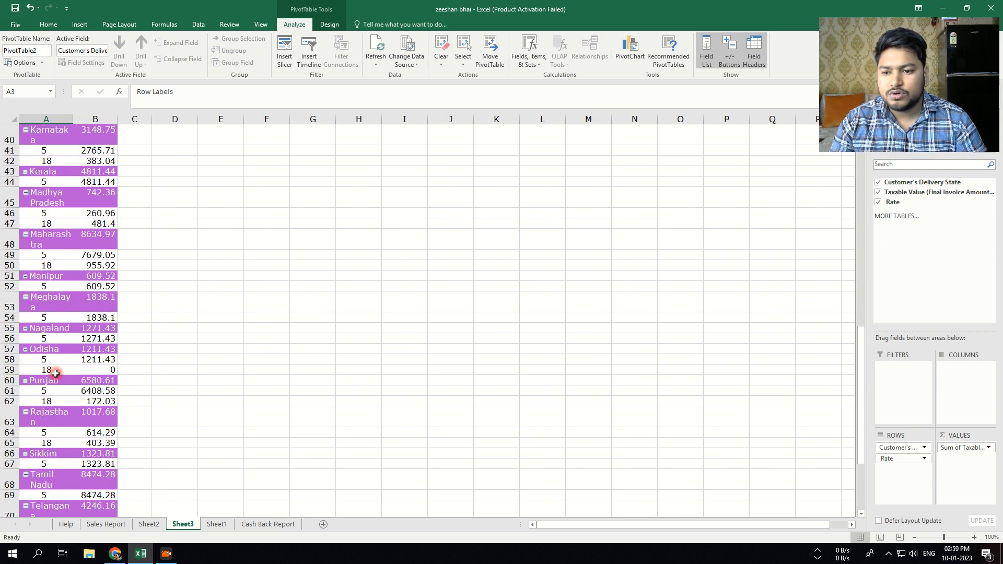
scroll(55, 372, "down", 4)
scroll(52, 366, "down", 3)
scroll(57, 355, "up", 3)
scroll(60, 332, "up", 4)
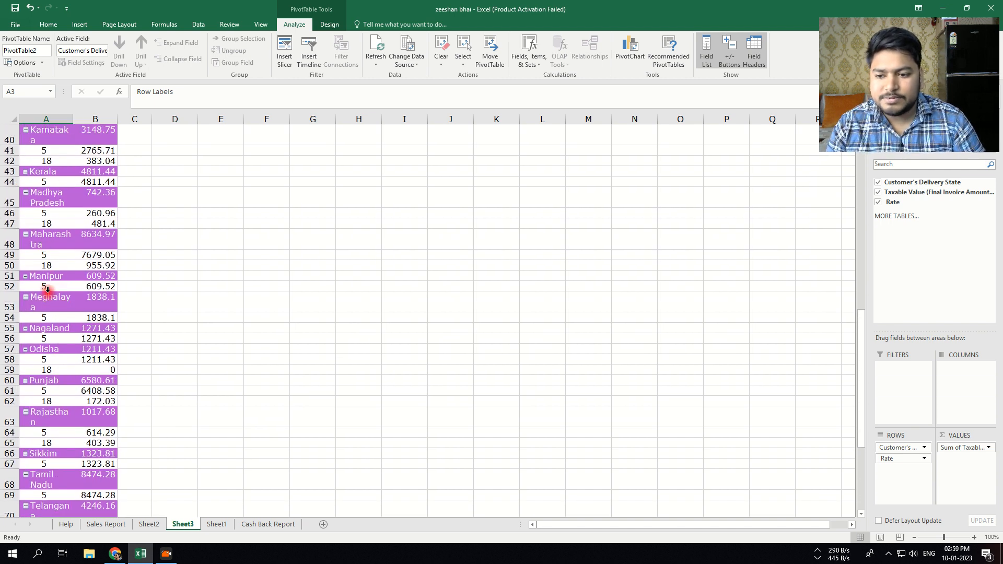
scroll(48, 294, "up", 2)
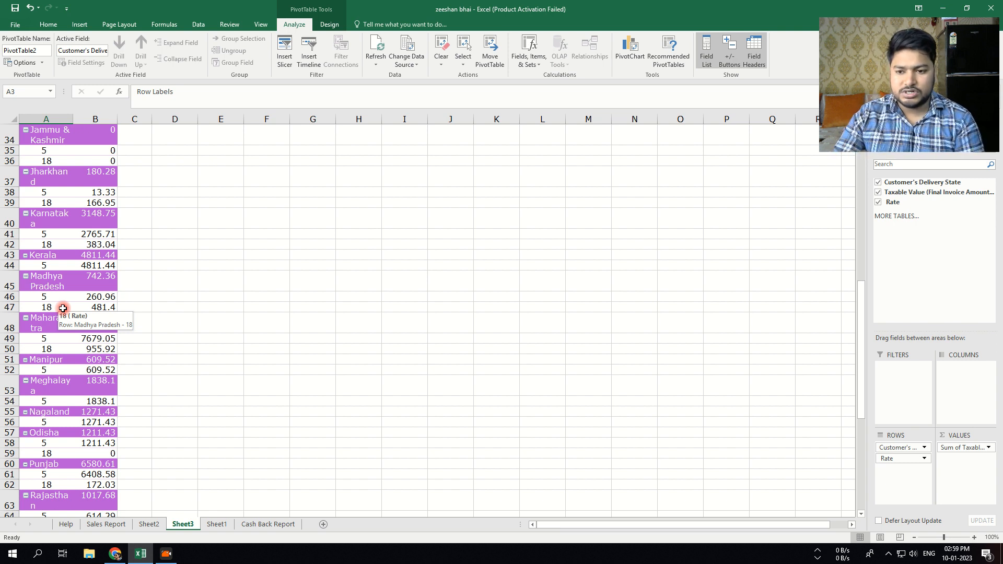
scroll(63, 308, "up", 1)
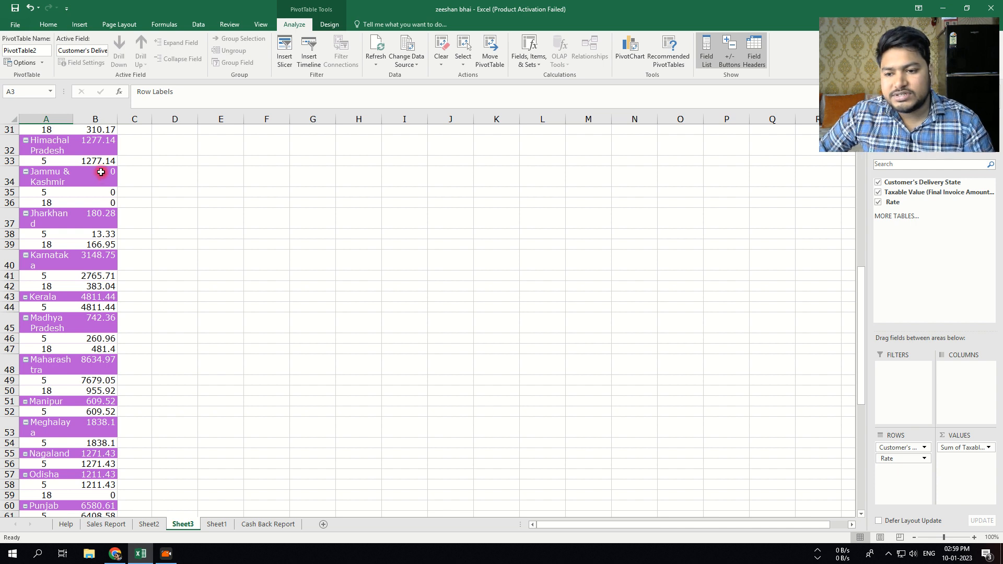
Move Rate above Customer's Delivery State in the PivotTable rows and resize Sheet3's columns and rows so each state name fits one line
left_click_drag(899, 449, 898, 472)
scroll(365, 229, "up", 10)
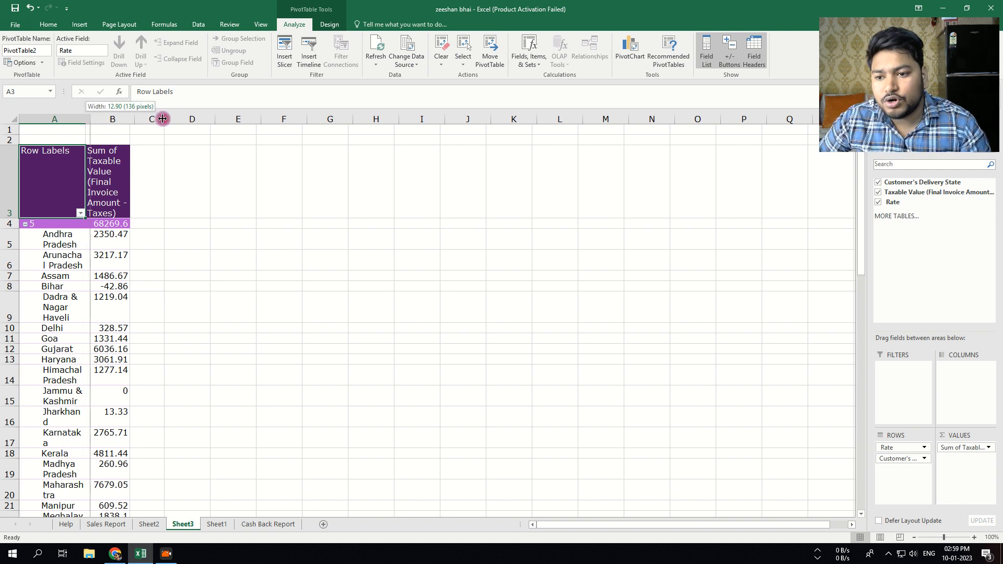
double_click(87, 119)
left_click_drag(8, 207, 11, 140)
left_click(11, 121)
left_click_drag(179, 119, 187, 119)
left_click_drag(10, 138, 10, 147)
left_click(444, 261)
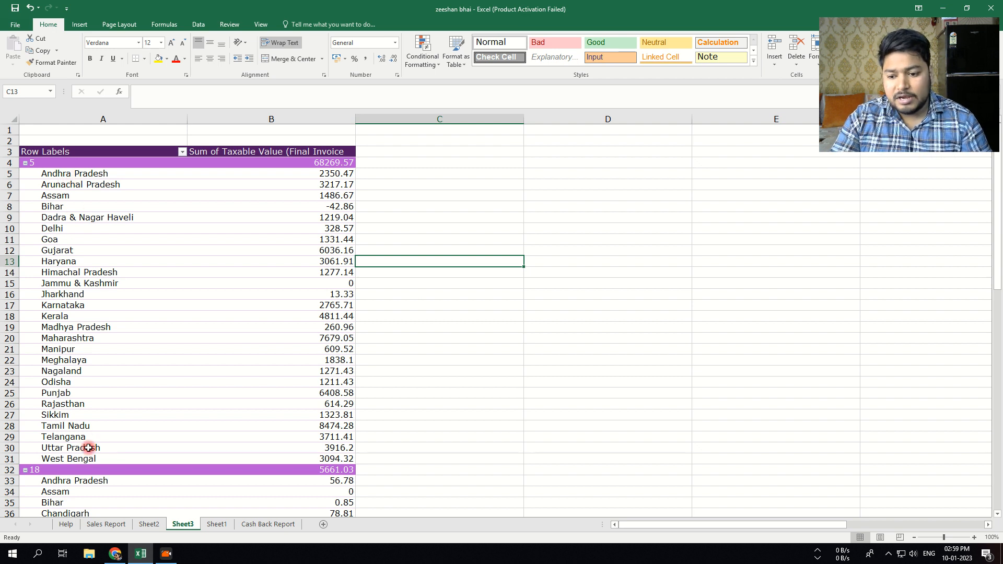
Examine the state values and group totals under rates 5 and 18, down to the grand total
scroll(83, 444, "down", 4)
scroll(70, 397, "down", 4)
scroll(128, 417, "up", 8)
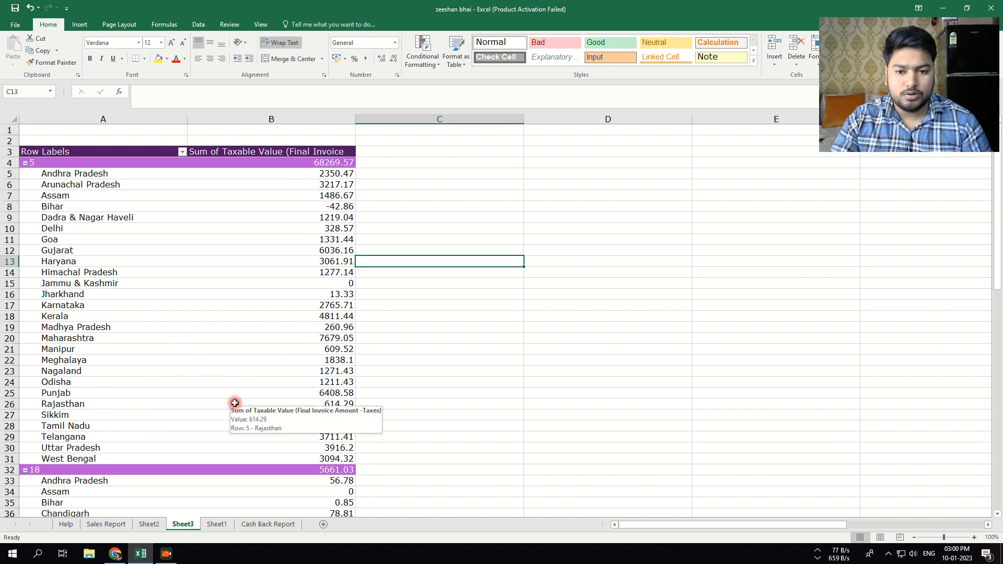
left_click(346, 165)
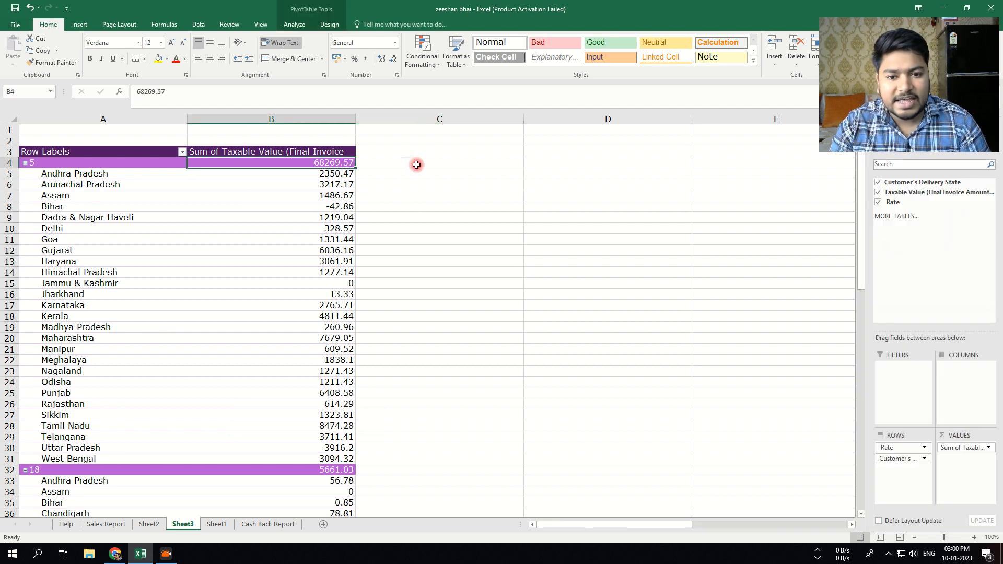
scroll(371, 423, "down", 10)
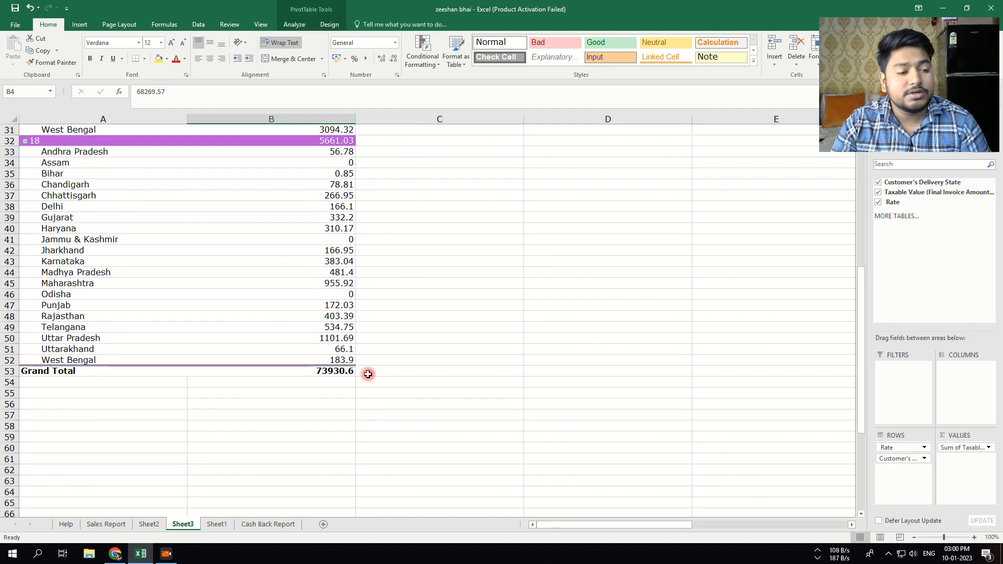
scroll(367, 381, "up", 6)
scroll(367, 381, "up", 4)
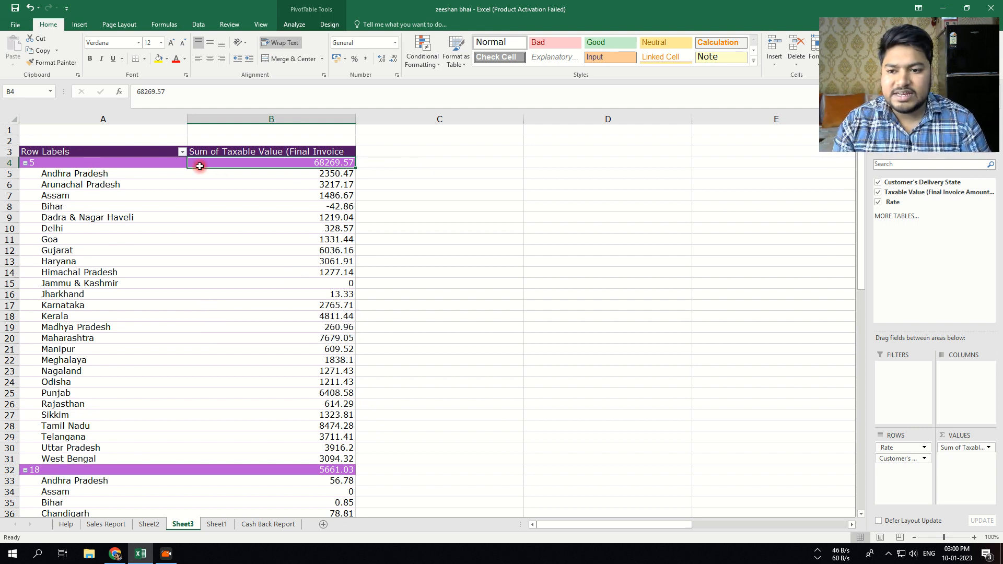
In C4, calculate the tax on the 5 percent group by dividing its taxable total in B4 by 100 and multiplying by A4
left_click(394, 166)
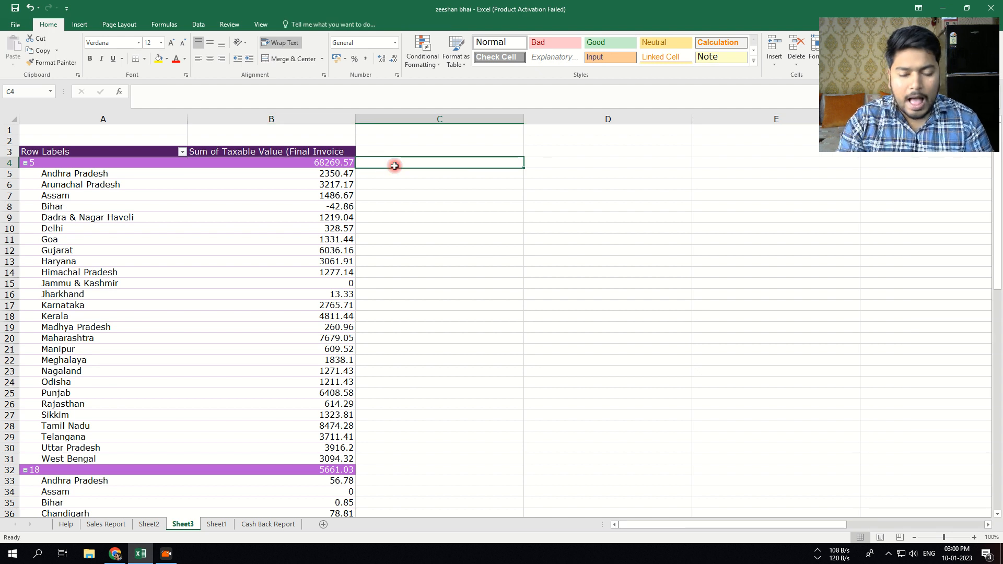
type("=")
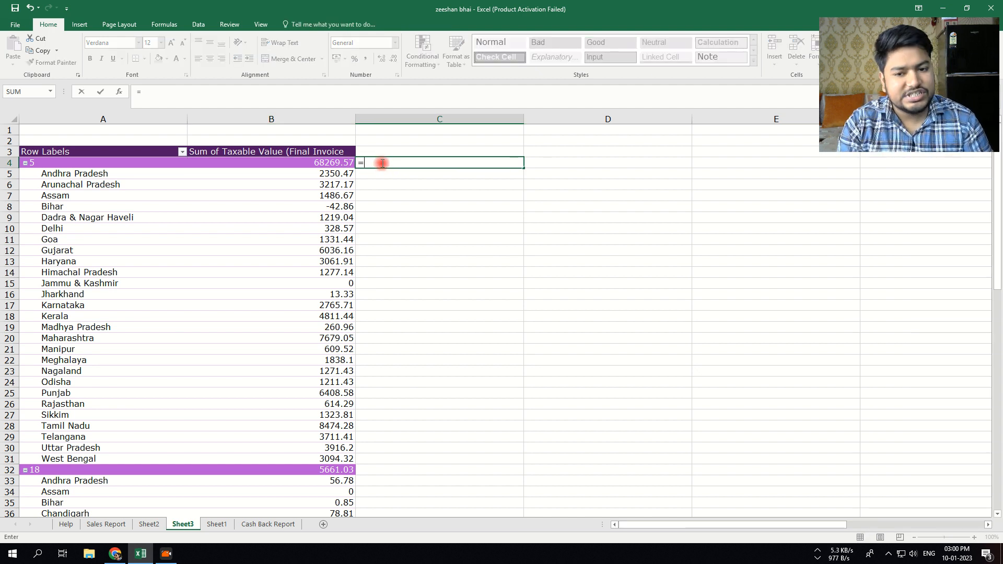
left_click(324, 165)
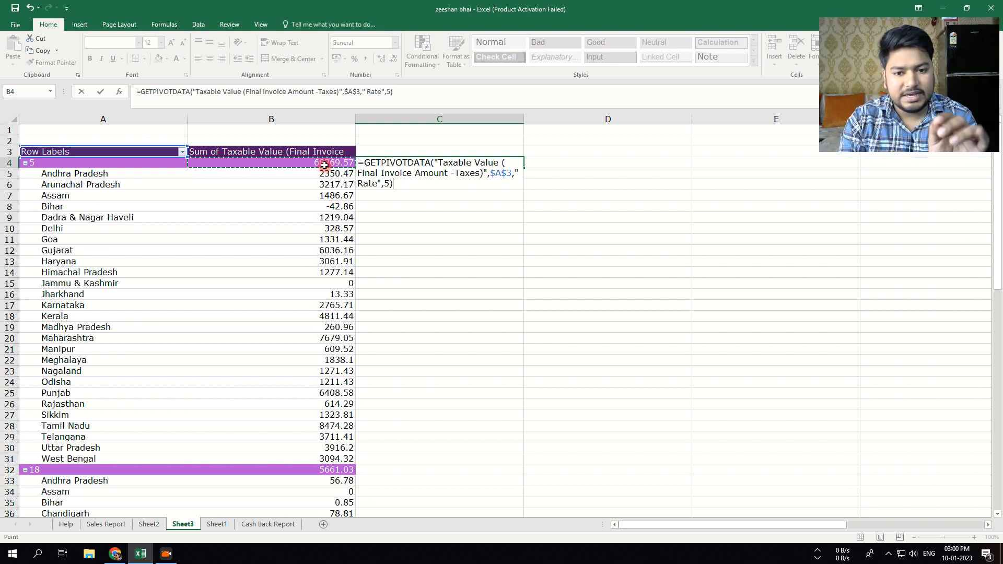
type("/100*")
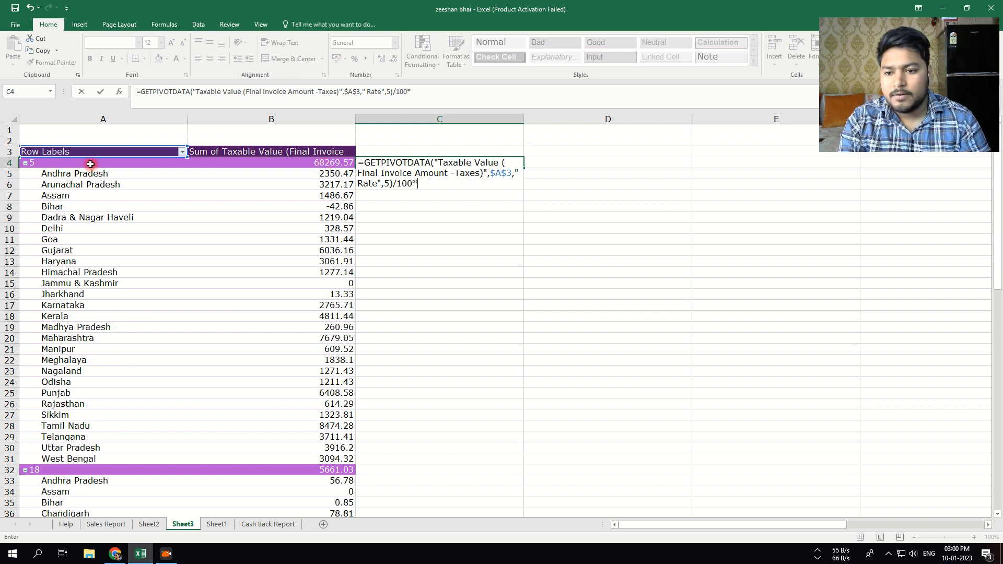
left_click(63, 162)
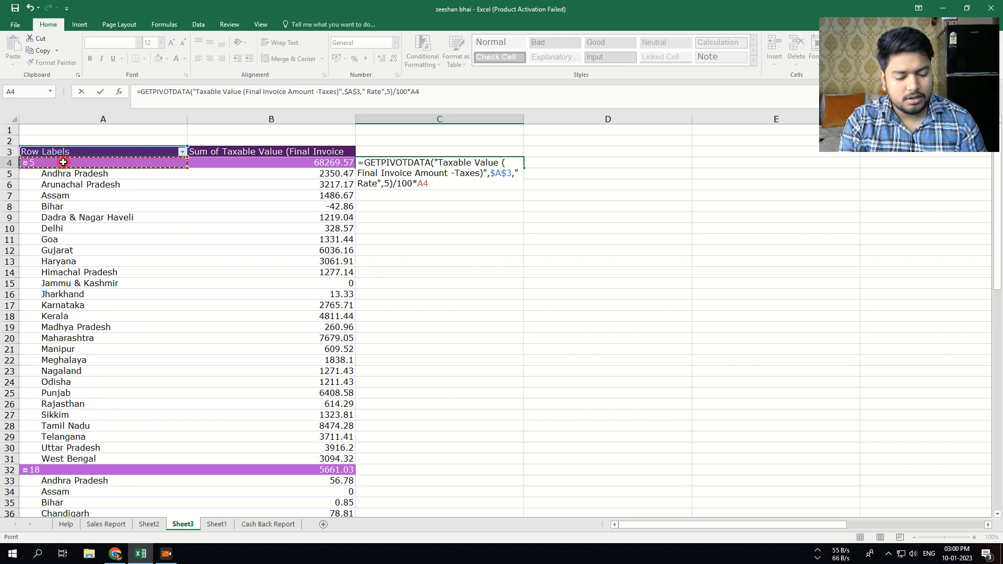
key("Return")
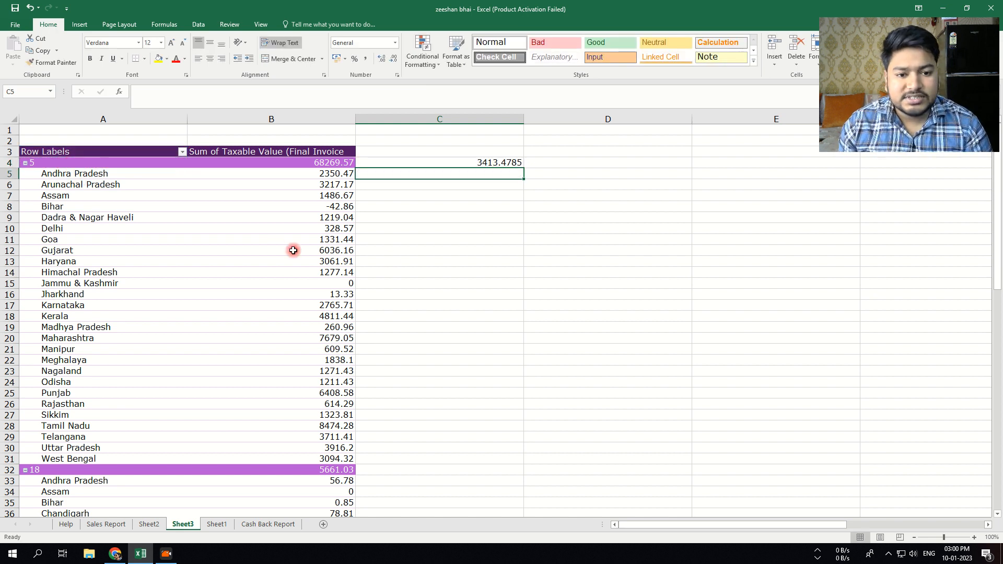
Draft the illustrative tax formula =tv/100*P in cell D8
left_click(561, 208)
type("=")
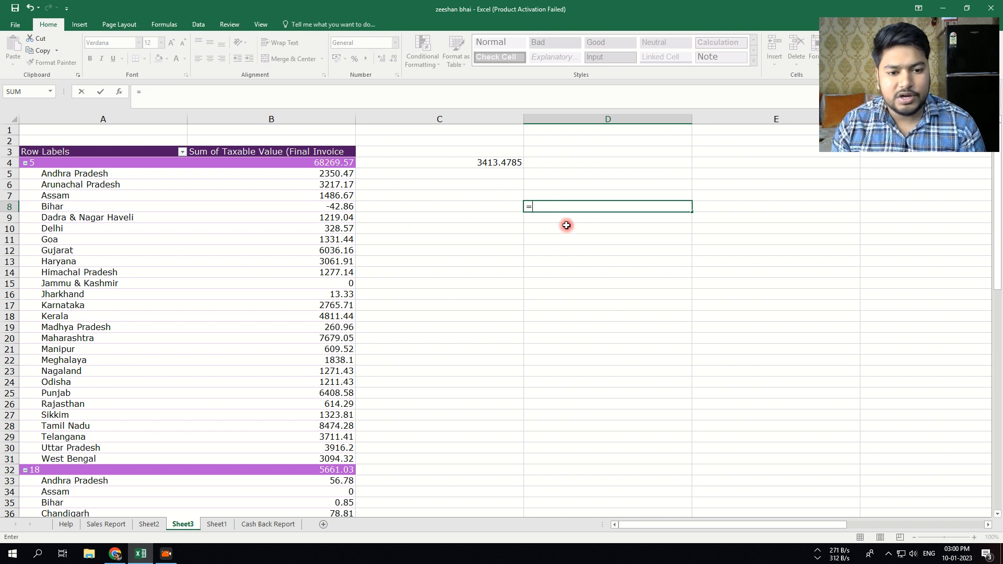
type("t")
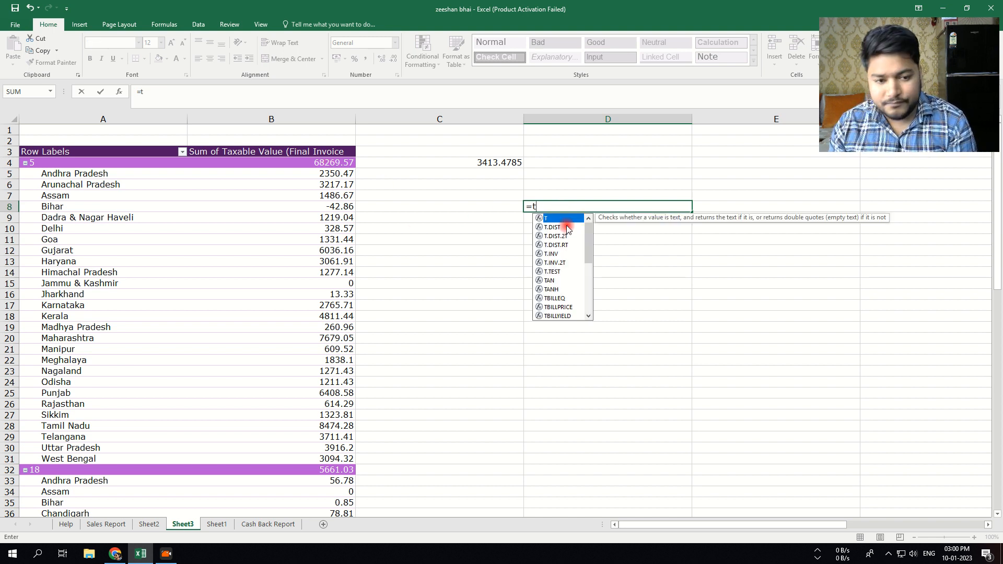
type("v/100*5")
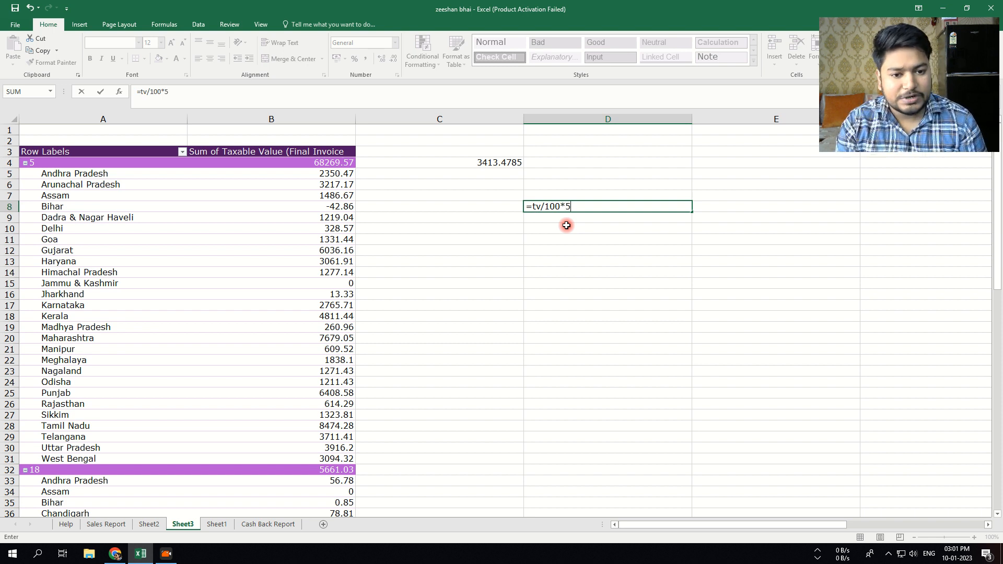
type("b")
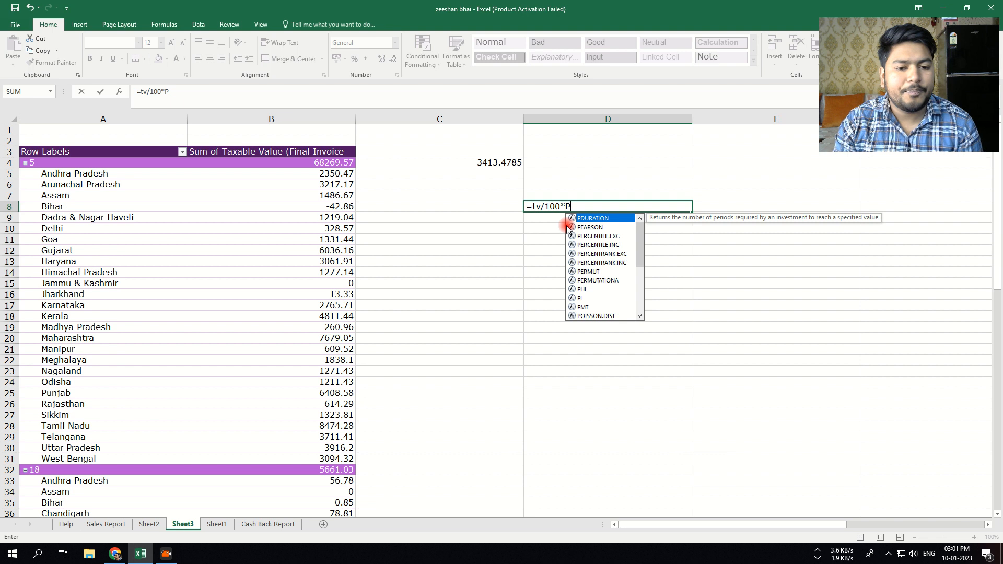
Clear the illustrative formula text from D8
left_click(478, 249)
double_click(637, 209)
left_click(605, 282)
left_click(604, 207)
double_click(604, 207)
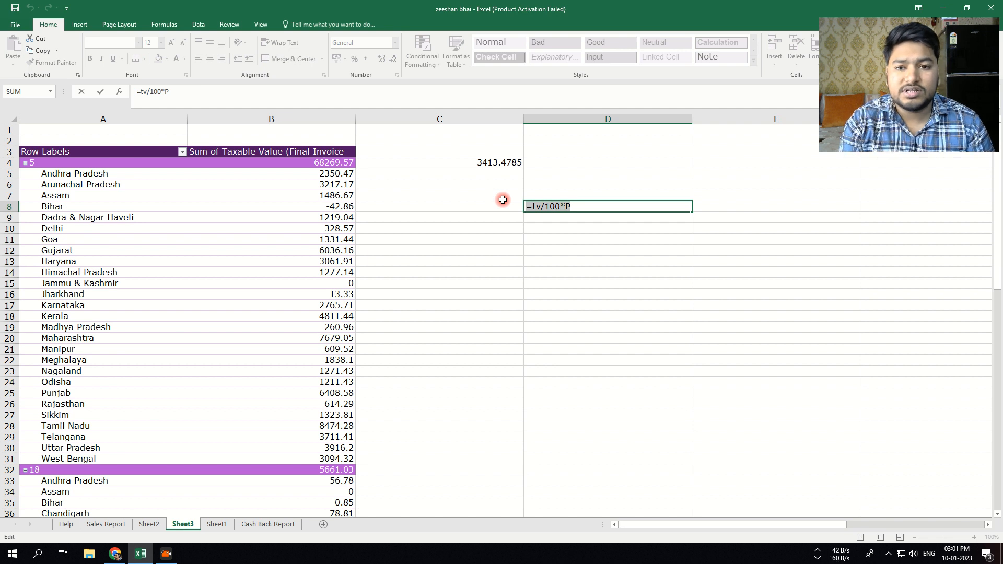
key("BackSpace")
key("BackSpace")
key("BackSpace")
key("BackSpace")
key("BackSpace")
key("BackSpace")
key("BackSpace")
key("BackSpace")
key("BackSpace")
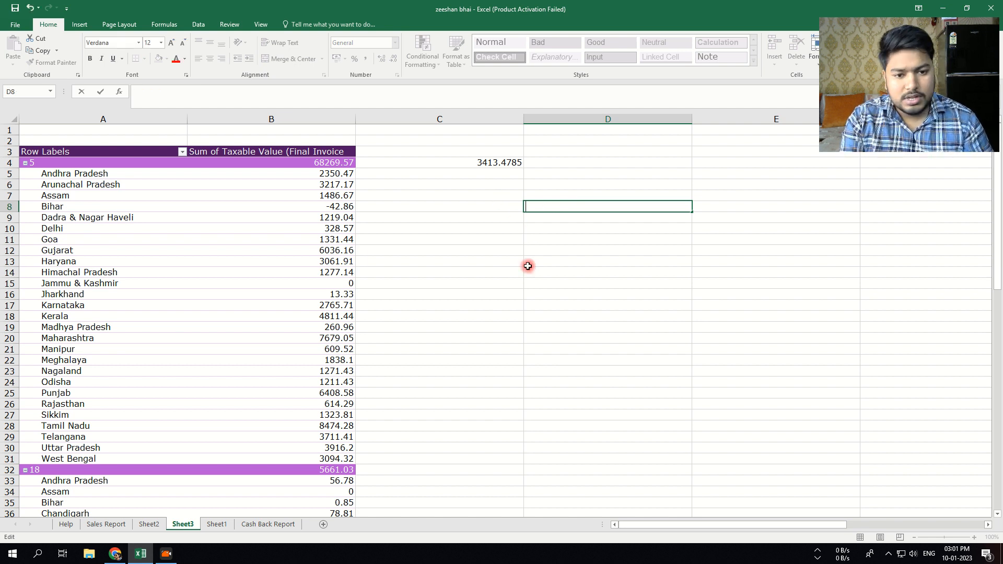
Fill the tax formula from C4 down to C32, the total row of the 18 percent group
left_click(446, 470)
left_click(512, 163)
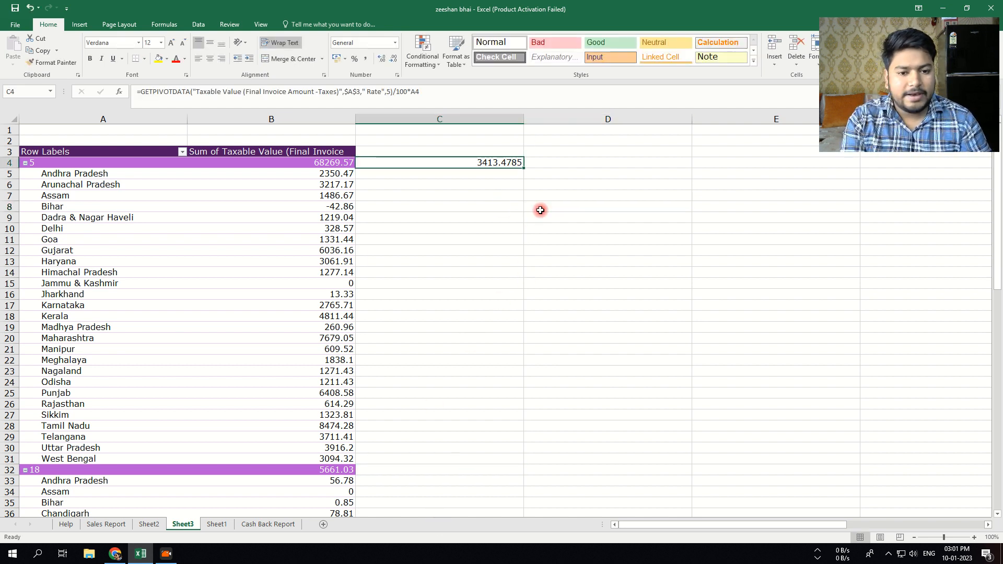
left_click_drag(524, 168, 509, 471)
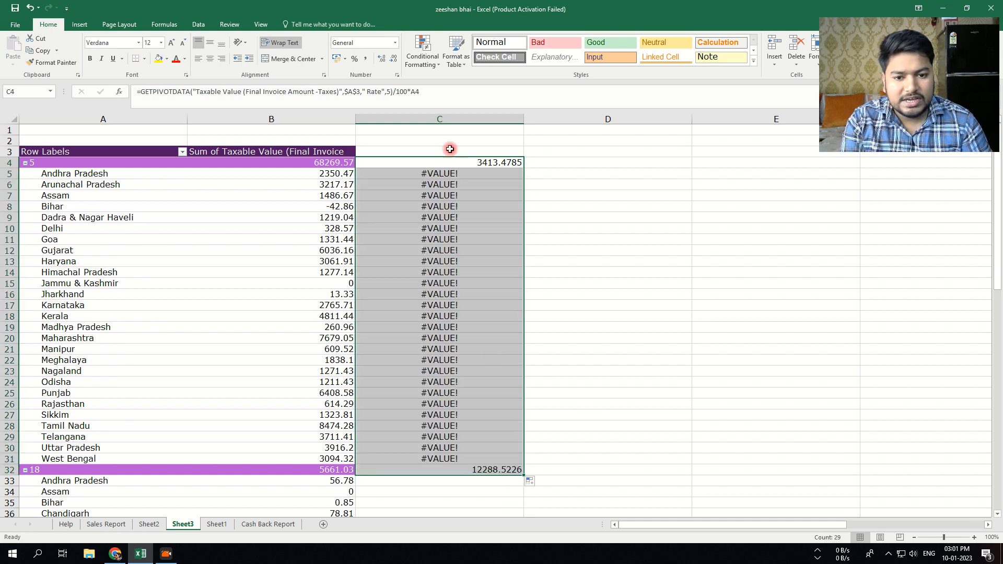
Clear the #VALUE! cells in C5:C31 beside the individual states, keeping only the formulas on the rate total rows
left_click_drag(548, 173, 417, 455)
key("Delete")
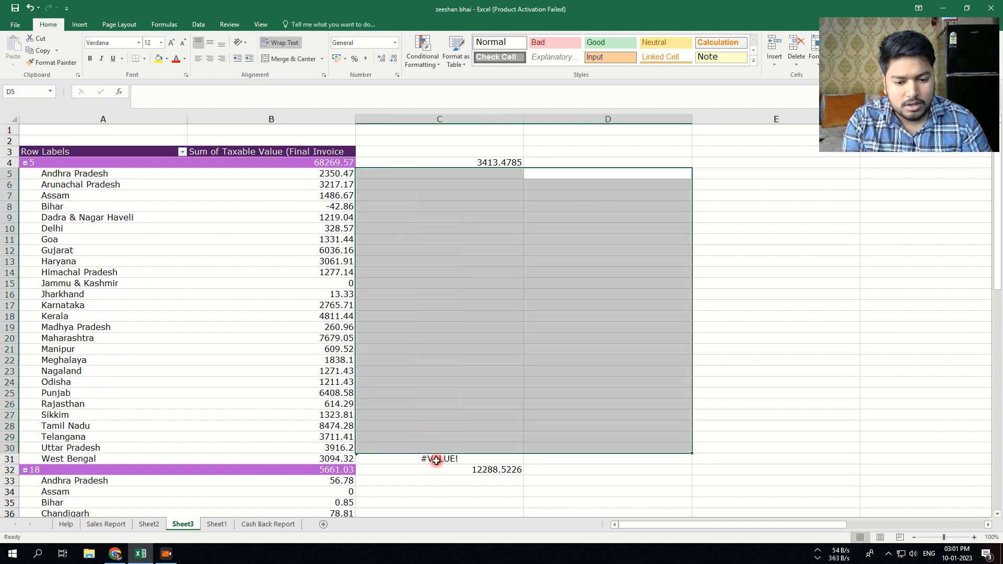
left_click(432, 458)
scroll(478, 470, "down", 4)
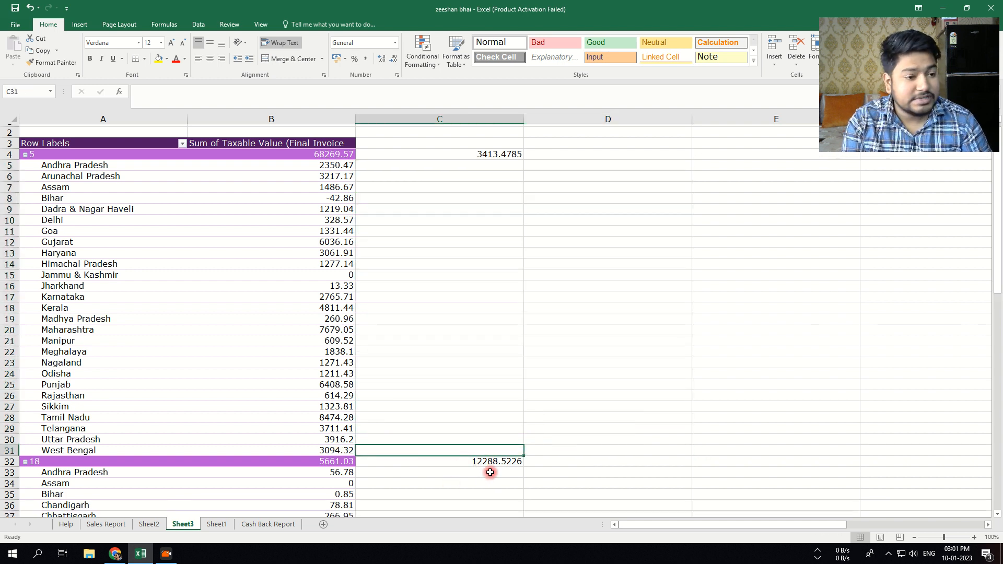
double_click(483, 340)
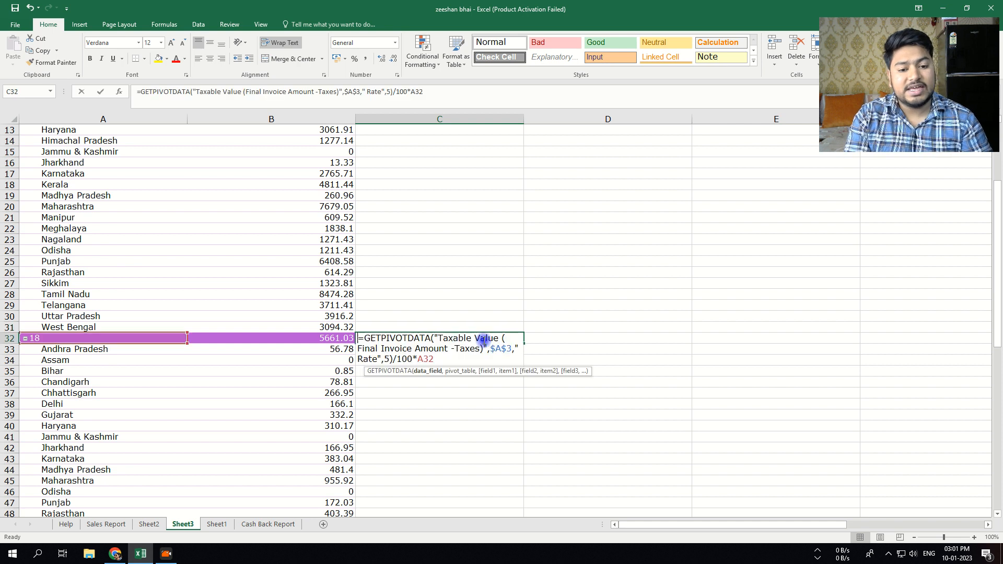
left_click_drag(359, 339, 392, 359)
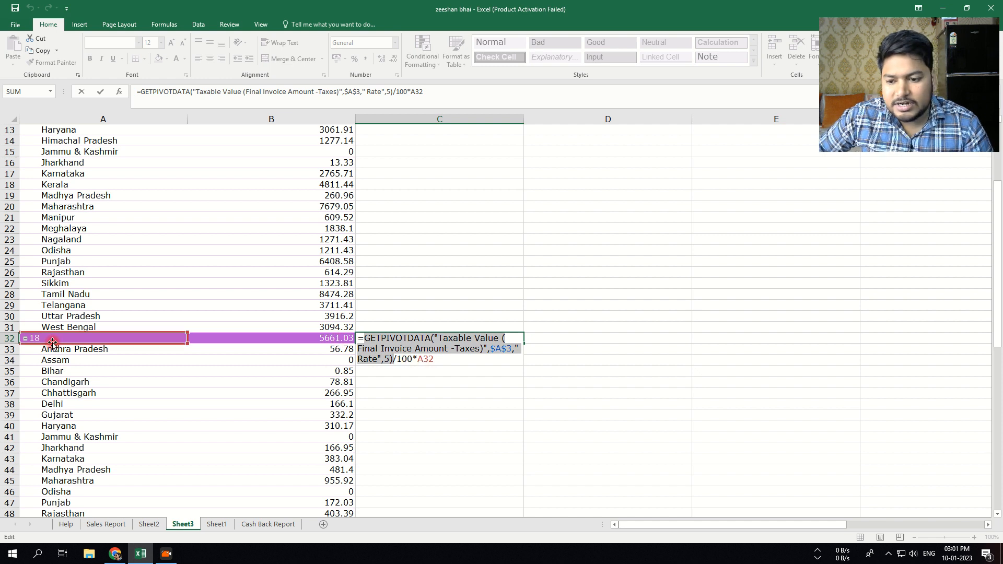
left_click(553, 460)
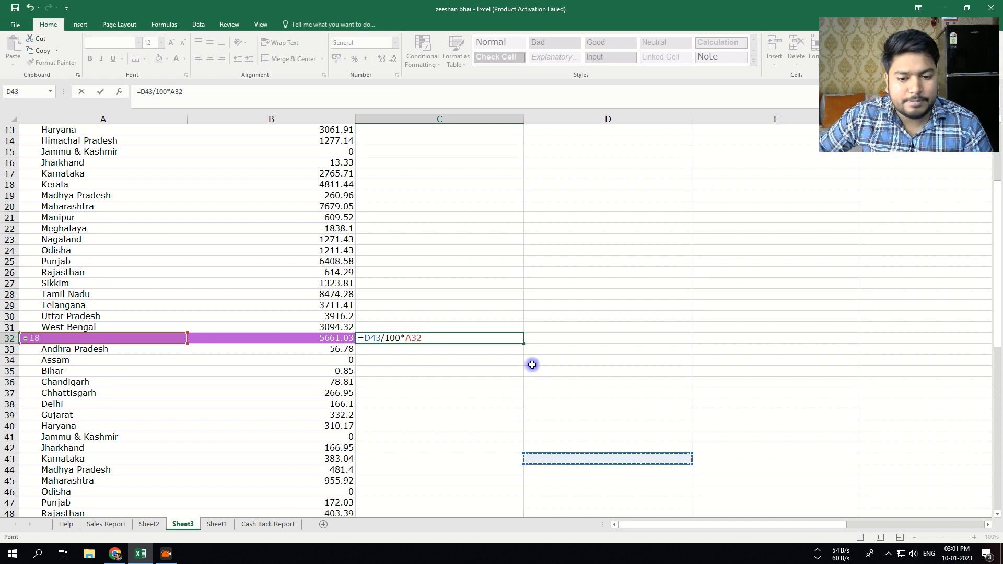
key("Escape")
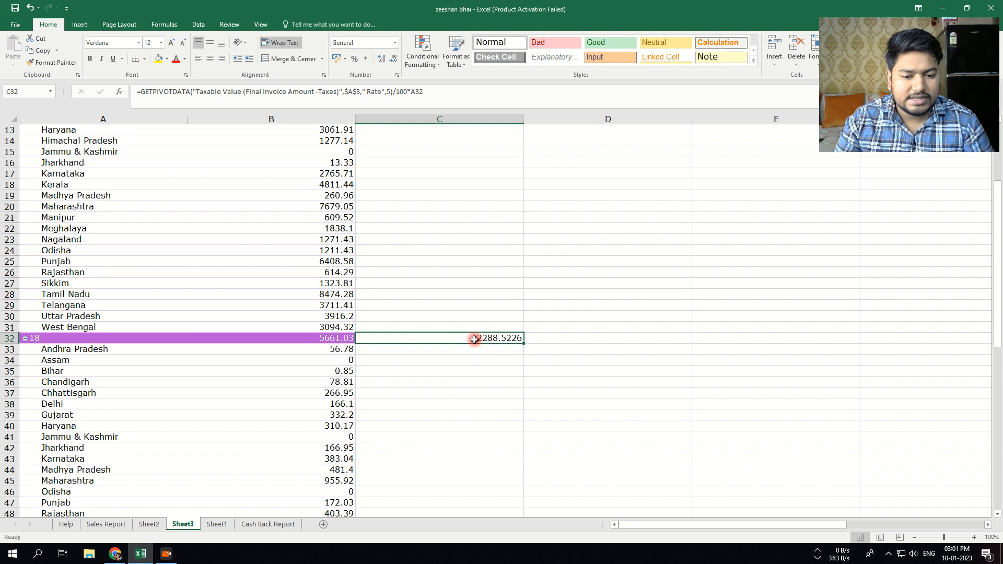
Calculate a sample 18 percent tax with =100/100*18 in cell D22 and clear the cell again
left_click(645, 228)
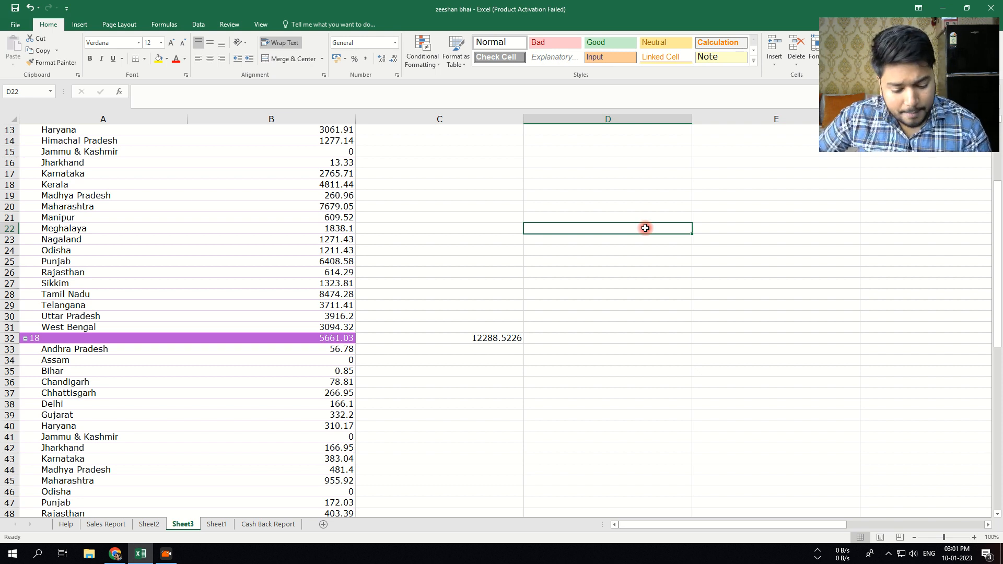
type("=10")
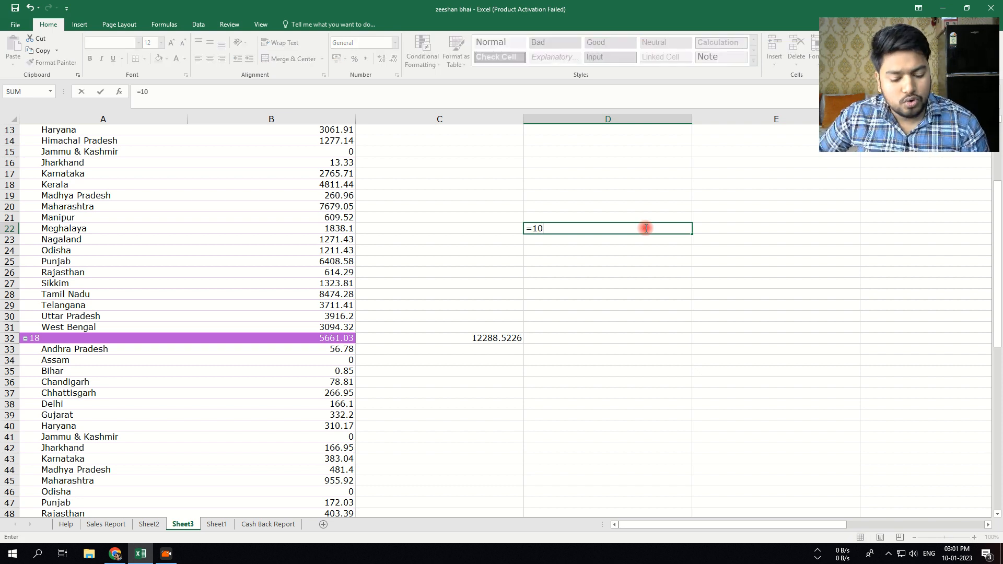
type("0/100*18")
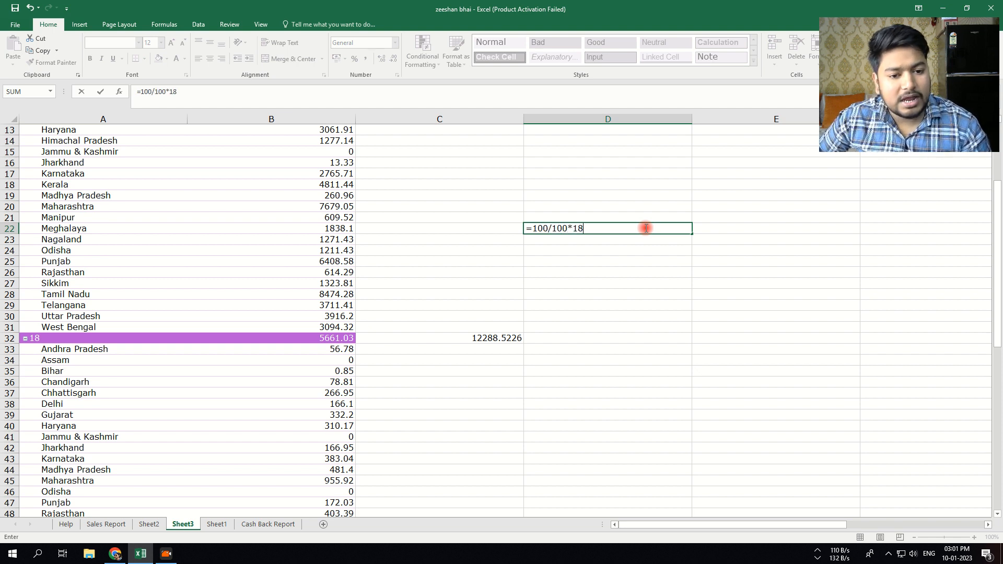
key("Return")
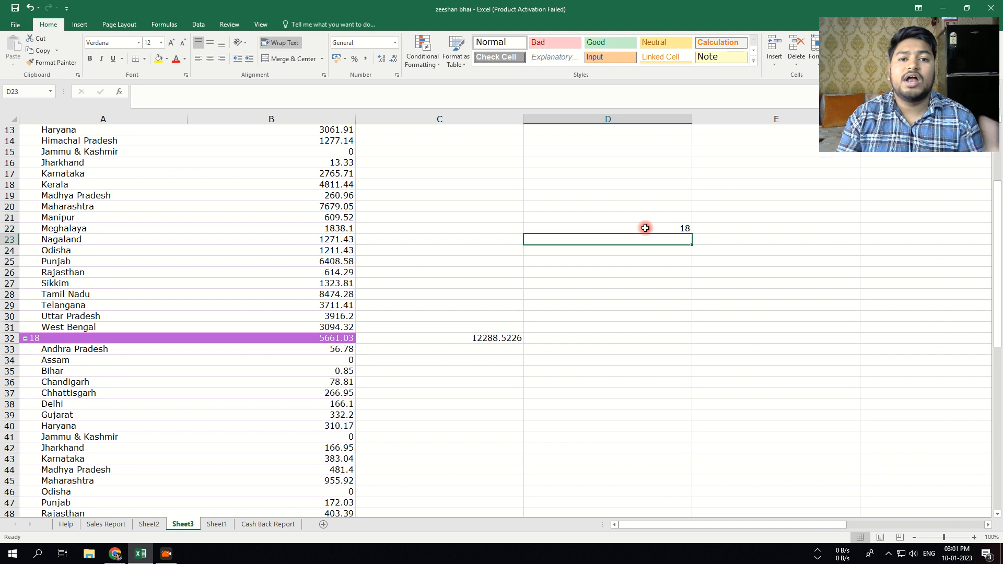
left_click(645, 228)
key("Delete")
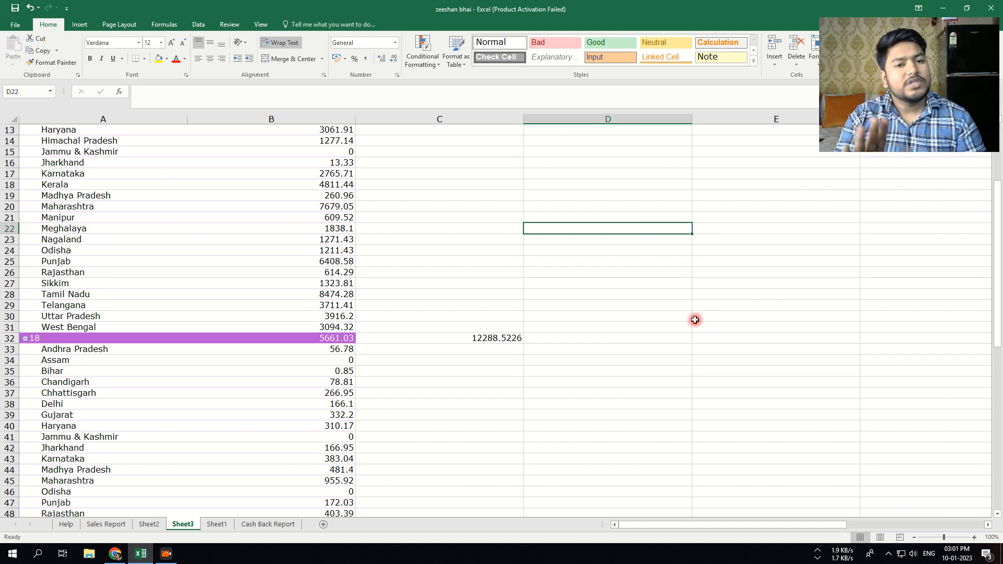
Total the tax amounts of column C from C4 down with AutoSum, placing the sum in C53 beside the Grand Total
scroll(490, 165, "up", 4)
left_click_drag(484, 162, 463, 491)
left_click_drag(905, 63, 906, 155)
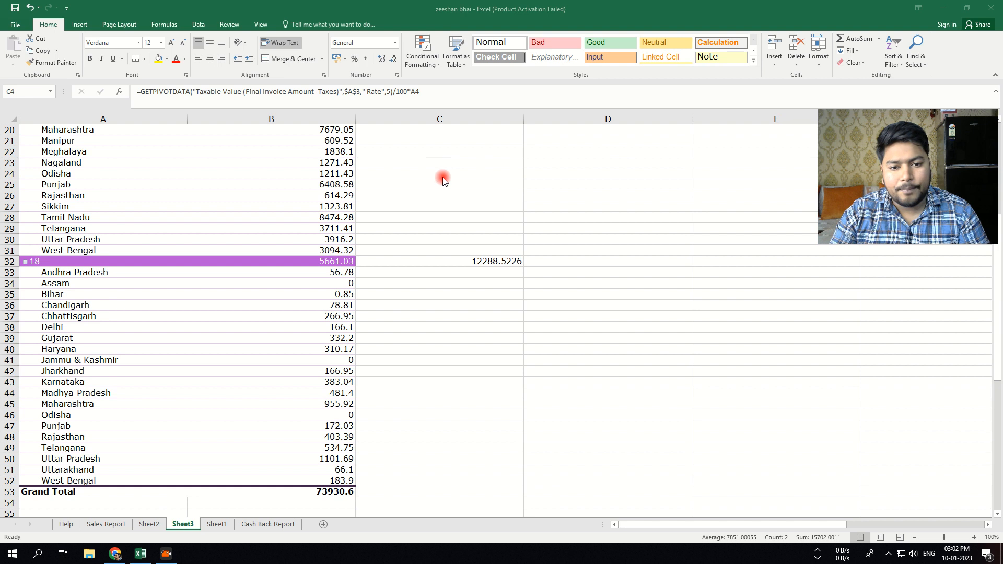
scroll(574, 235, "up", 6)
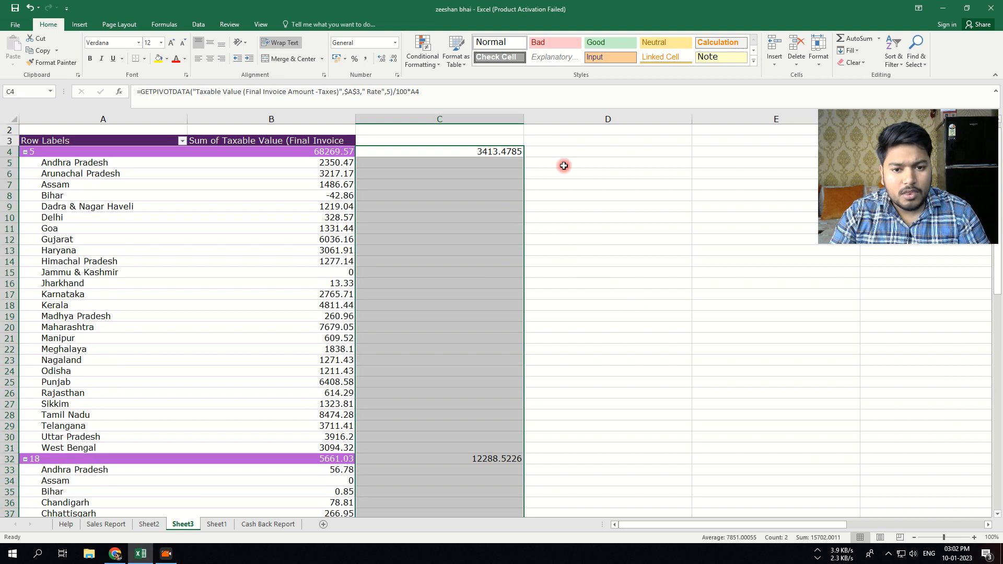
left_click(865, 42)
scroll(608, 365, "down", 16)
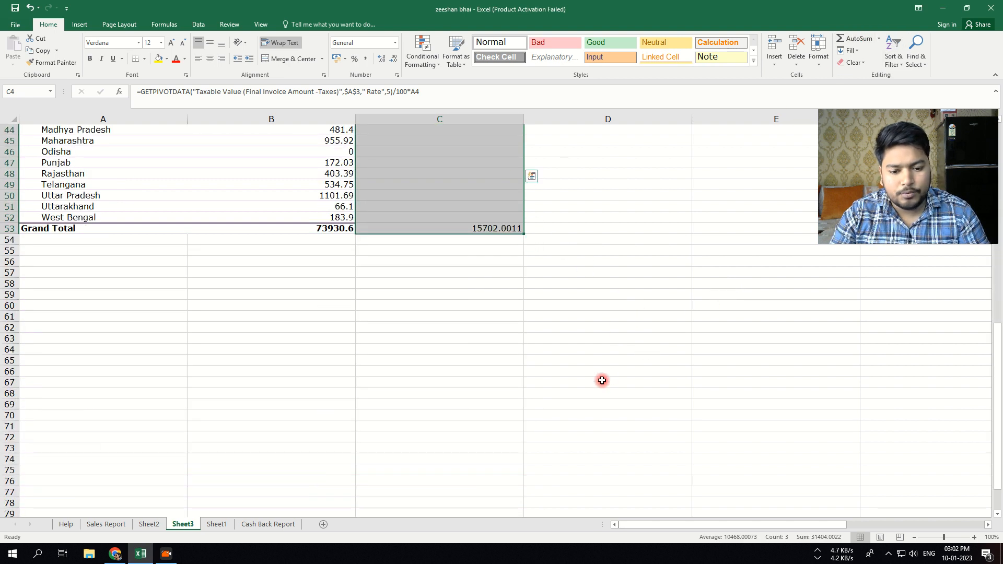
left_click(542, 382)
scroll(418, 292, "up", 3)
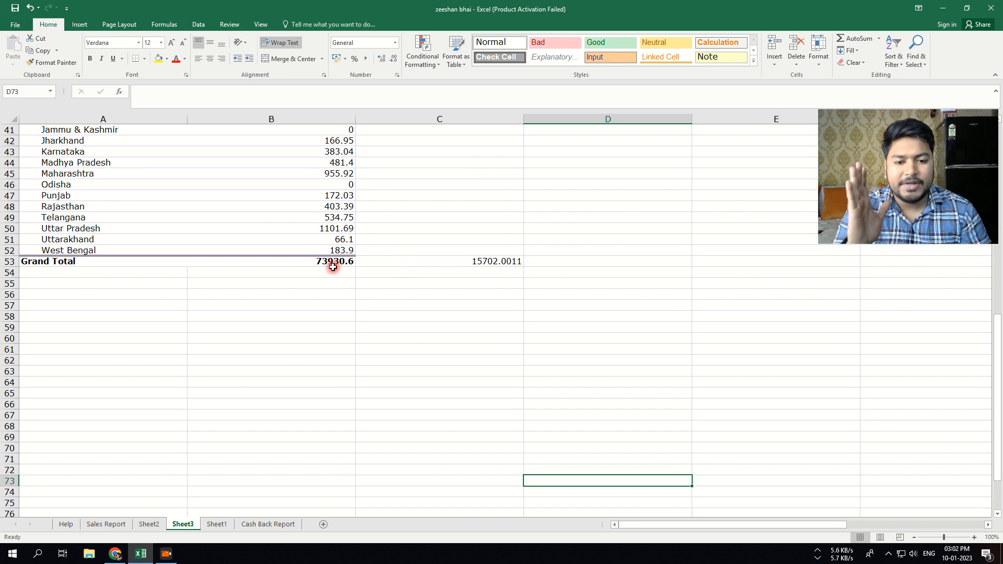